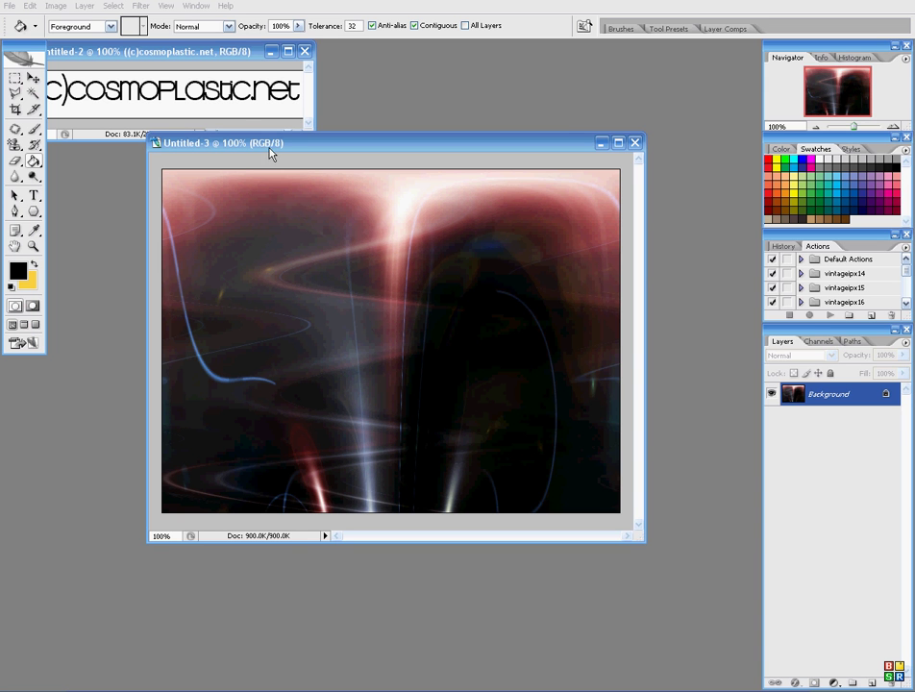
Close the finished Untitled-3 light-streak image, discarding its changes
mouse_move(289, 145)
left_mouse_down()
mouse_move(264, 151)
mouse_move(296, 179)
left_mouse_up()
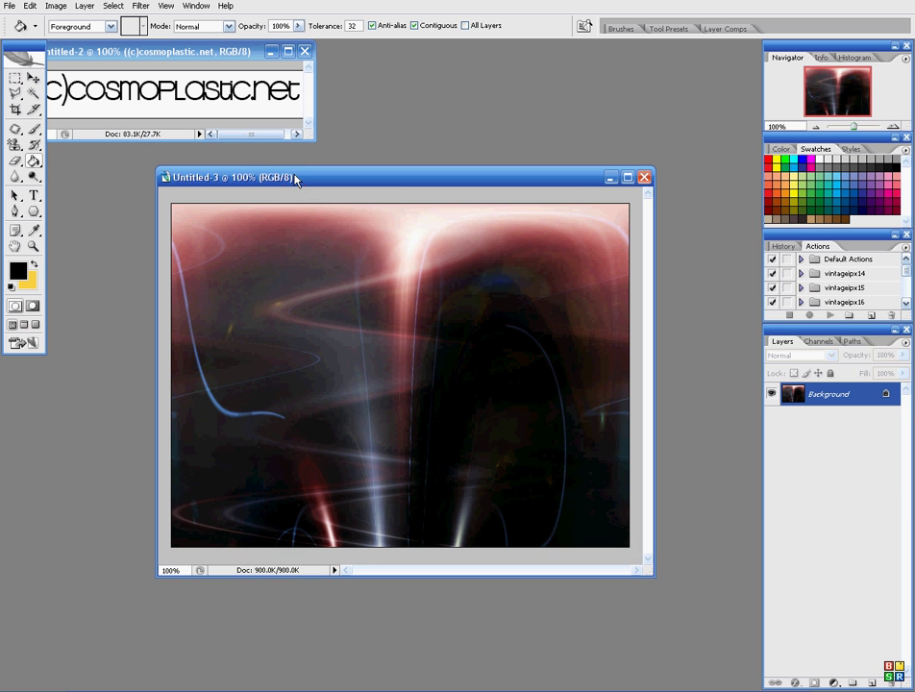
left_click(644, 177)
left_click(456, 256)
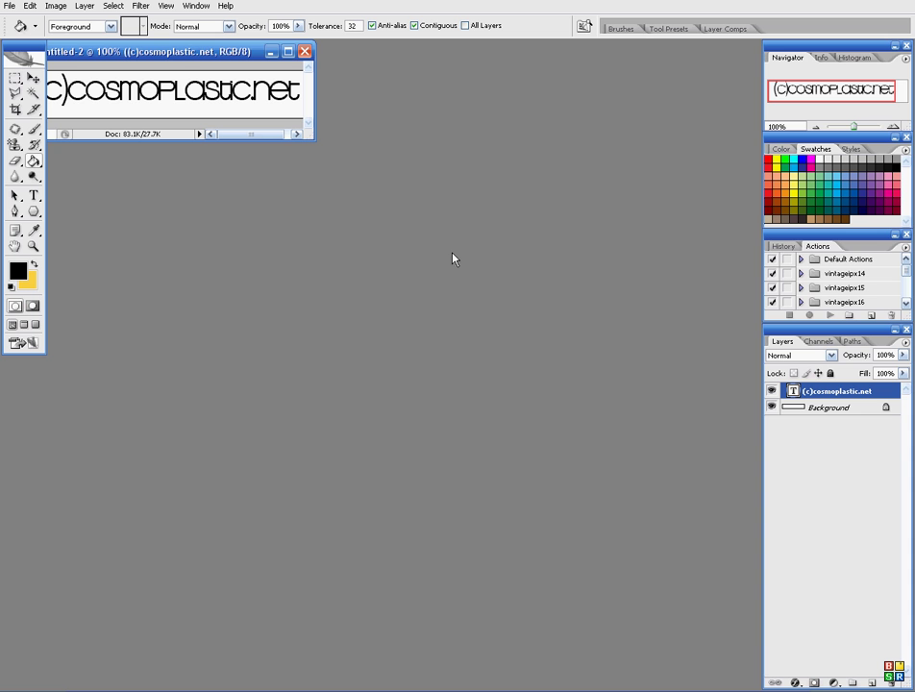
Create a 640×480 pixel transparent document, enlarge its window and fill it with black
left_click(11, 8)
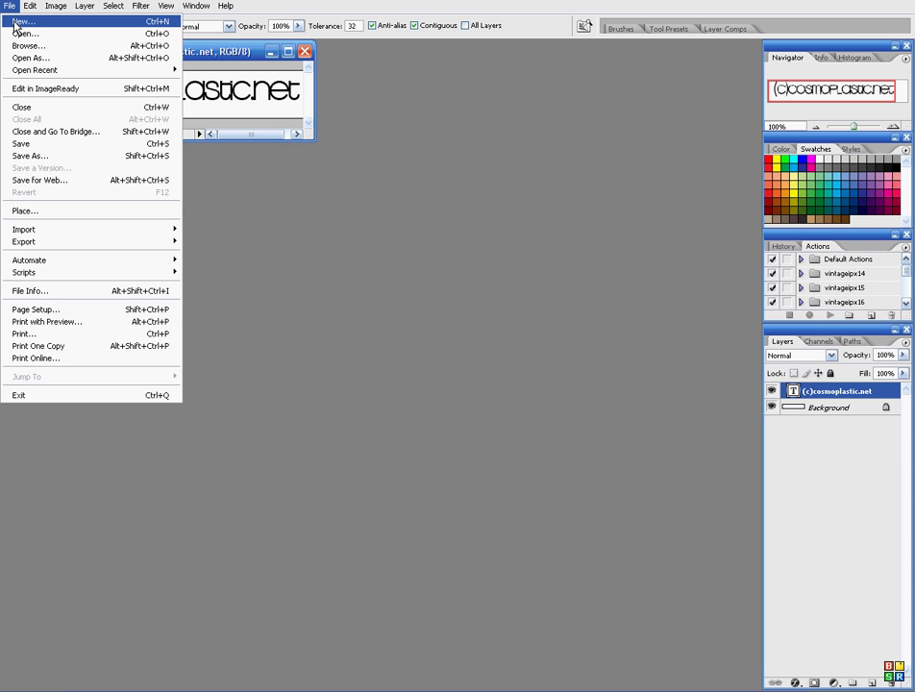
left_click(12, 22)
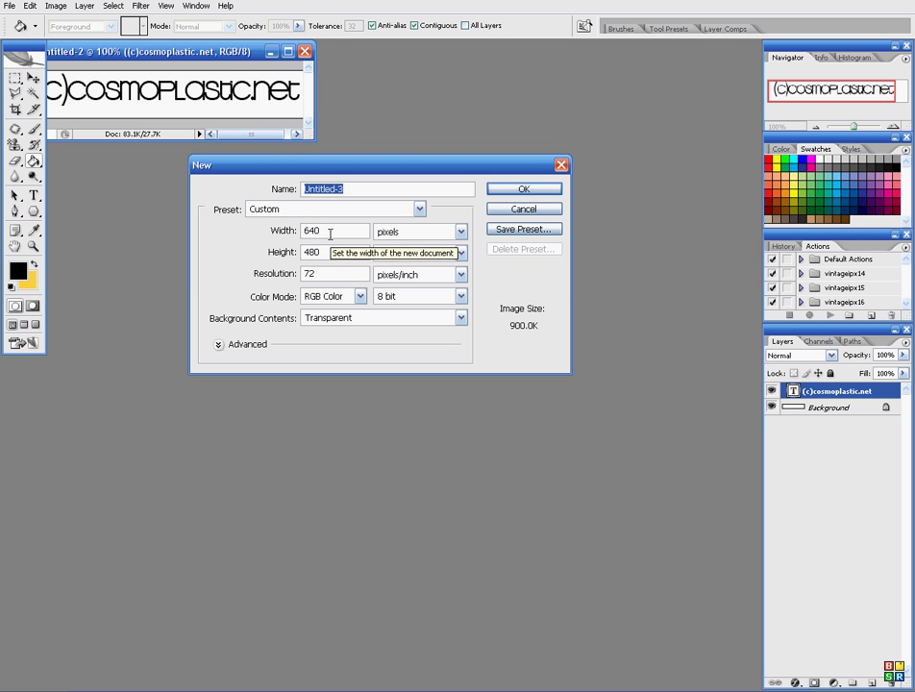
left_click(520, 189)
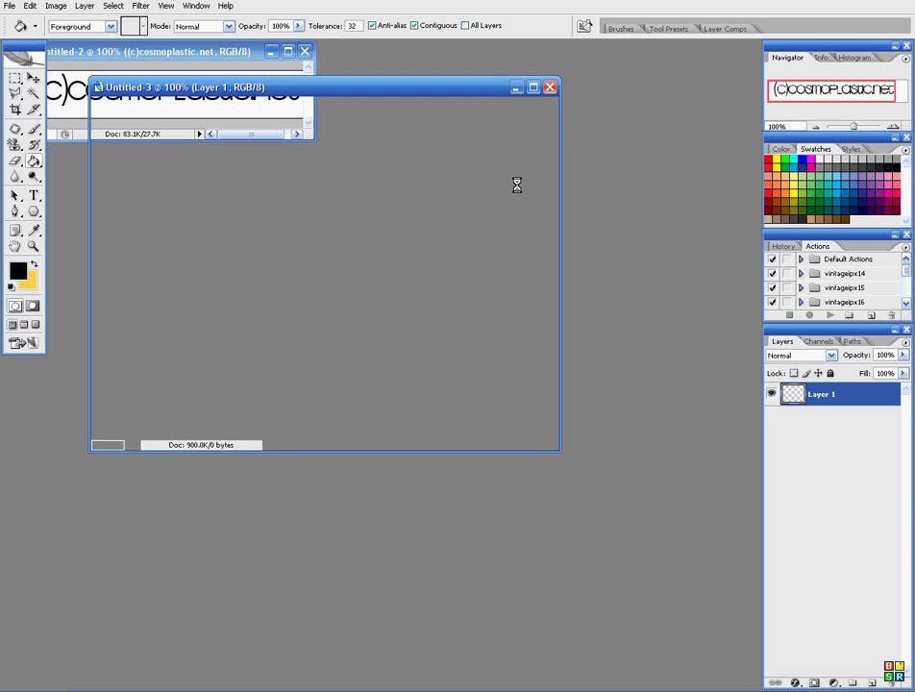
left_click_drag(559, 444, 587, 478)
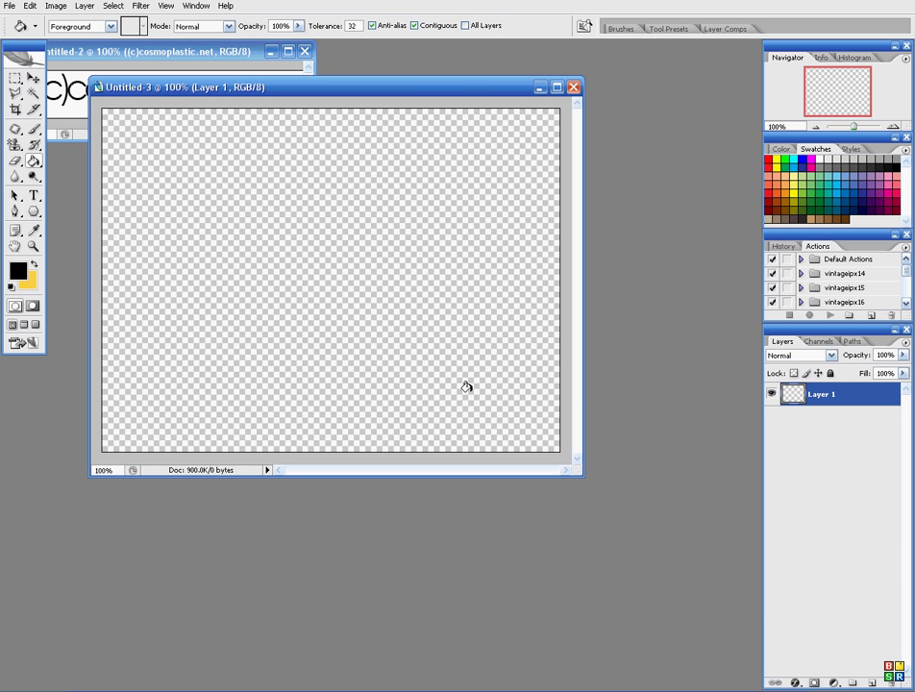
left_click(311, 303)
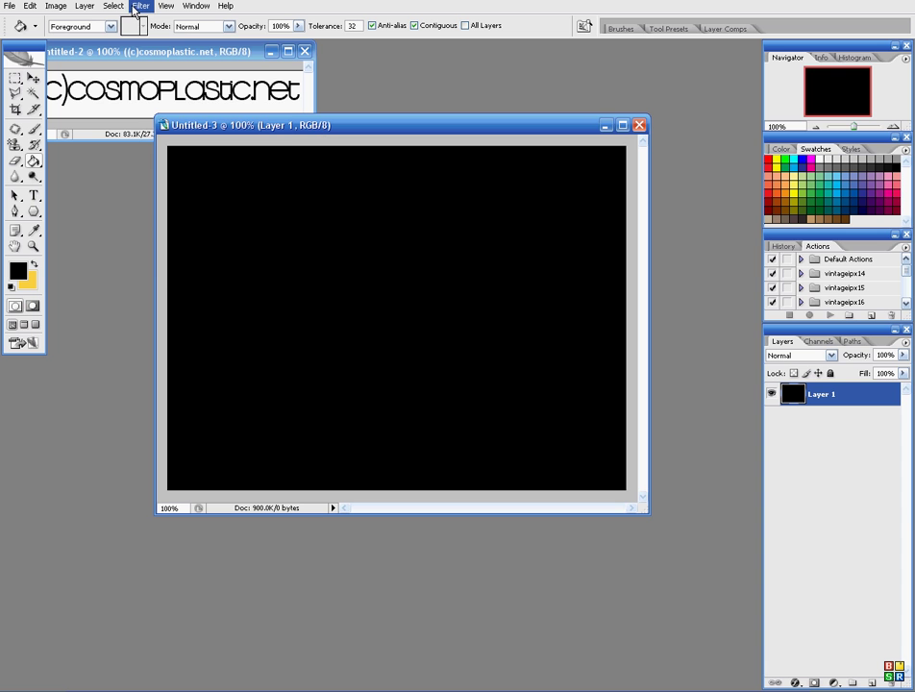
Open the Filter > Render > Lens Flare dialog on the black layer
left_click(139, 6)
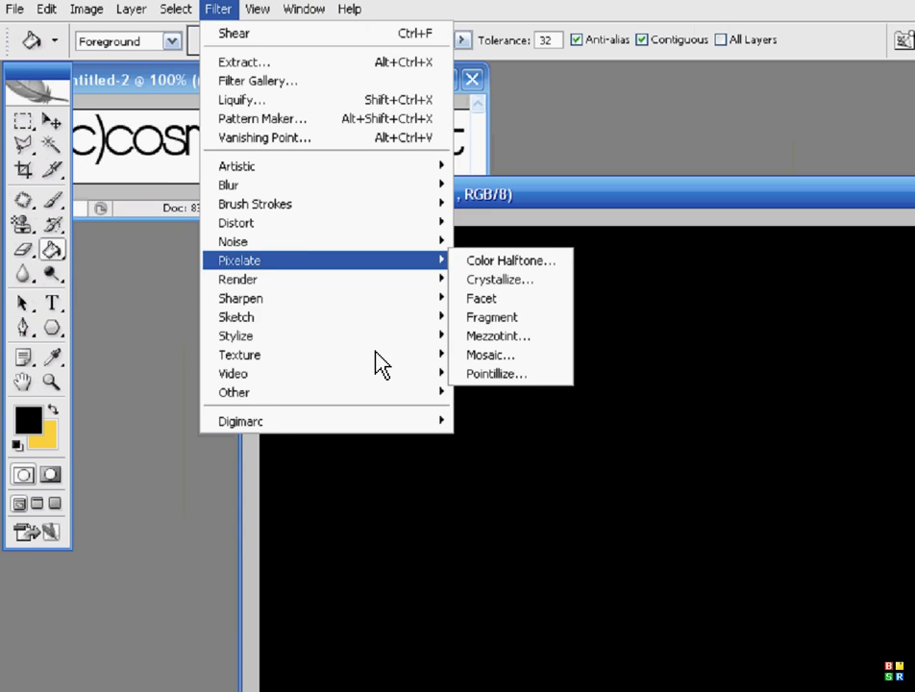
mouse_move(308, 360)
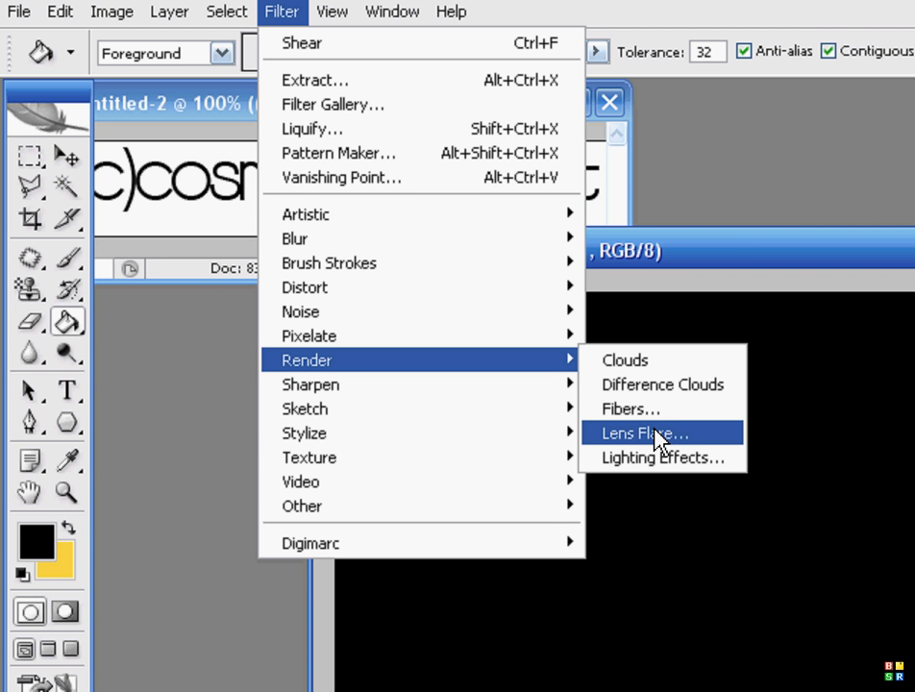
left_click(654, 432)
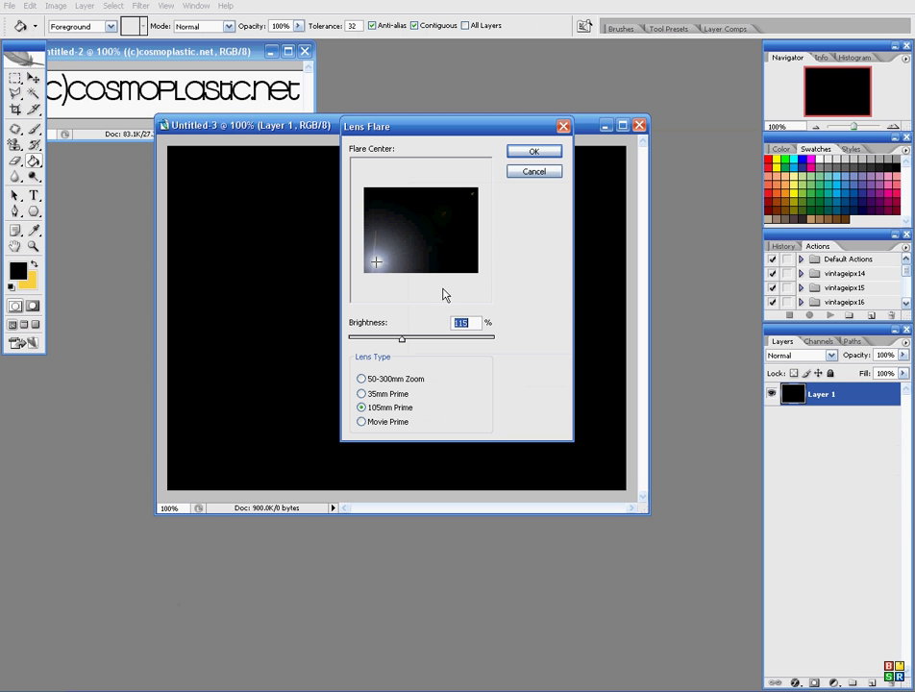
Render a 50-300mm Zoom lens flare at the canvas's upper left with adjusted brightness
left_click(385, 380)
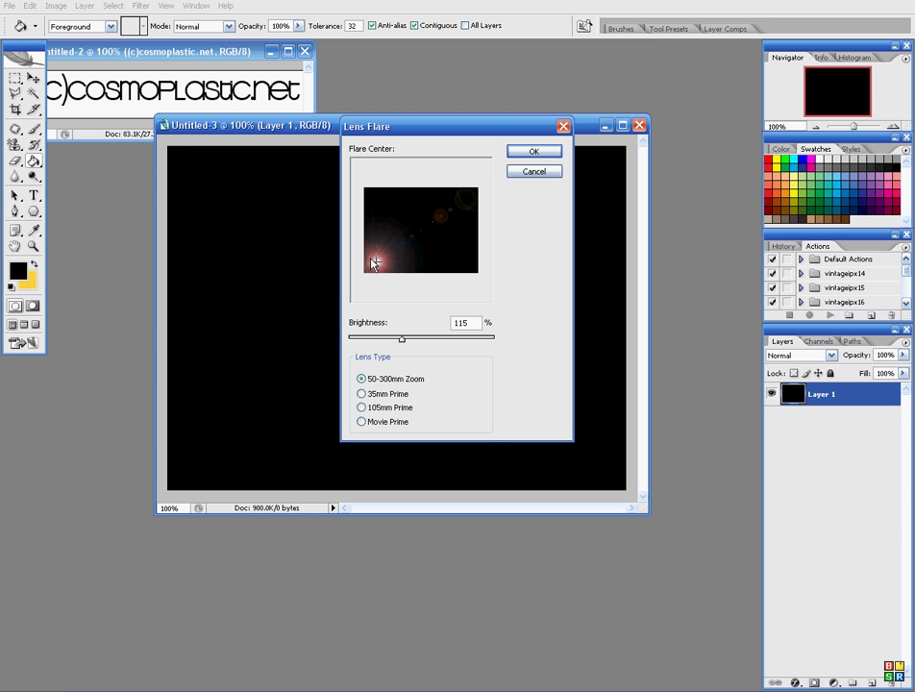
left_click_drag(374, 263, 385, 213)
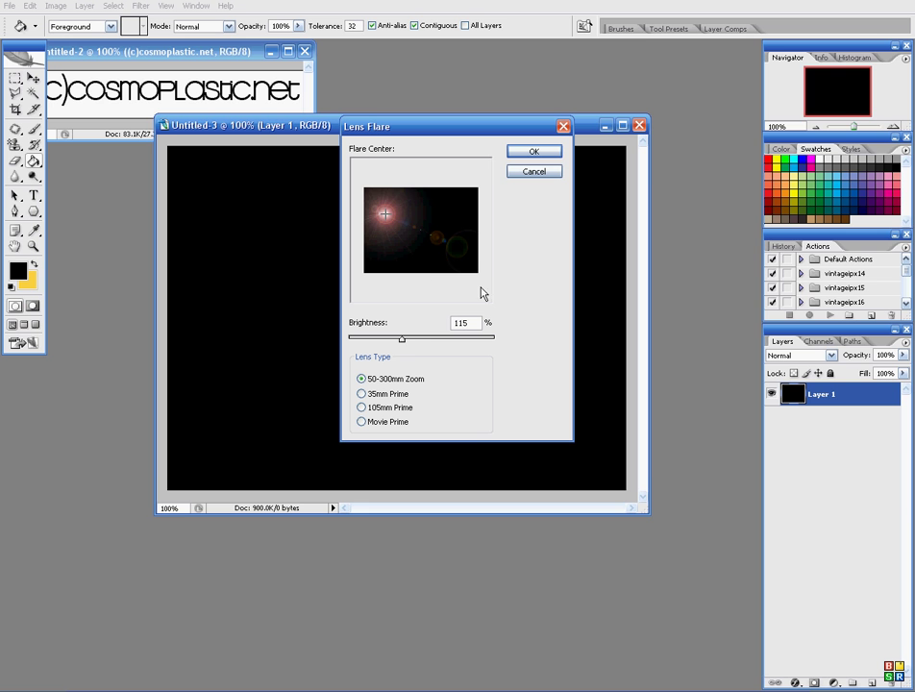
mouse_move(402, 338)
left_mouse_down()
mouse_move(423, 339)
mouse_move(400, 338)
left_mouse_up()
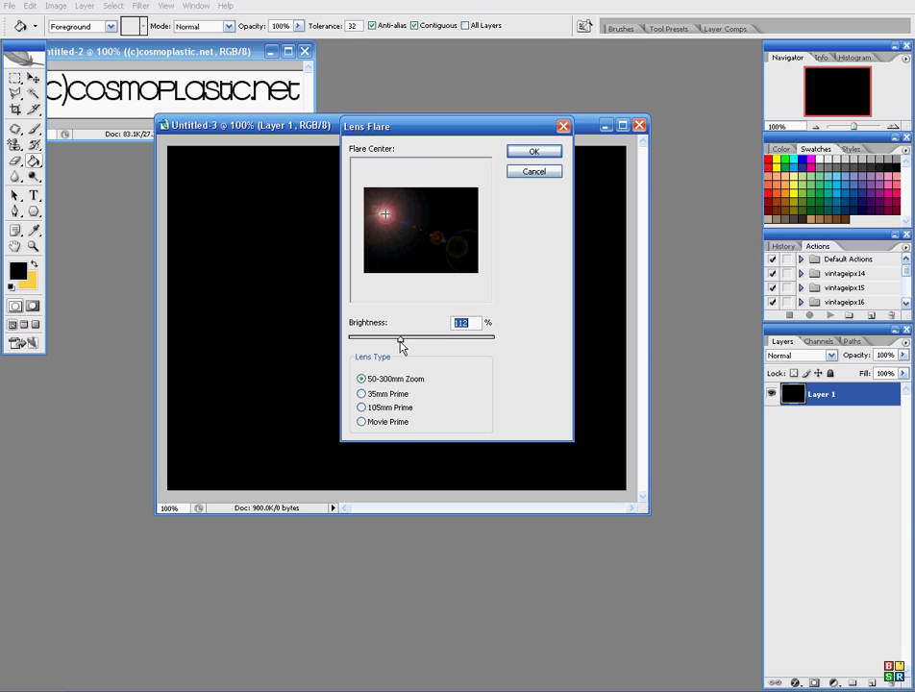
left_click(531, 154)
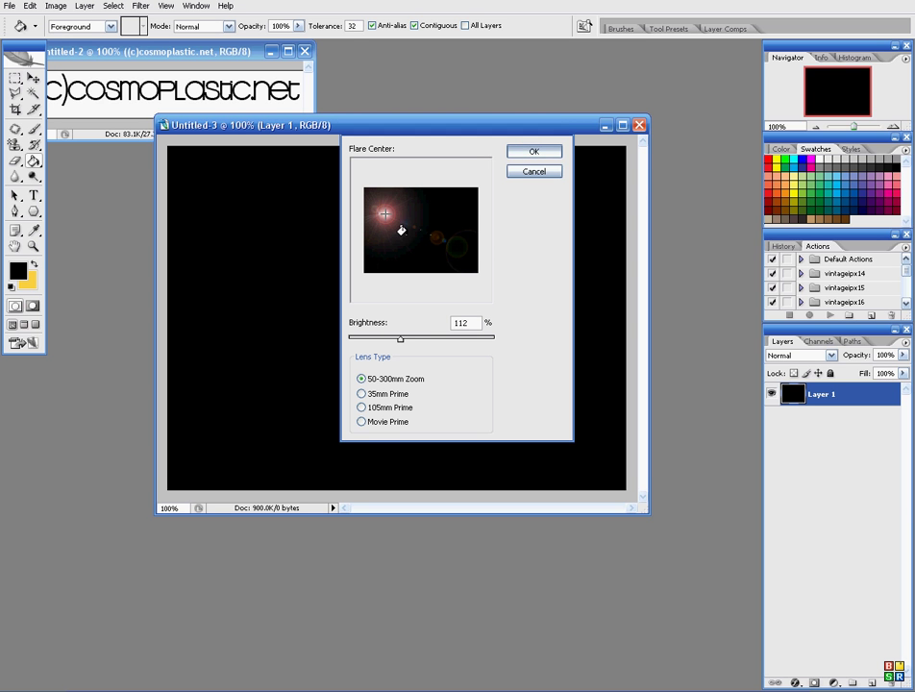
left_click(140, 6)
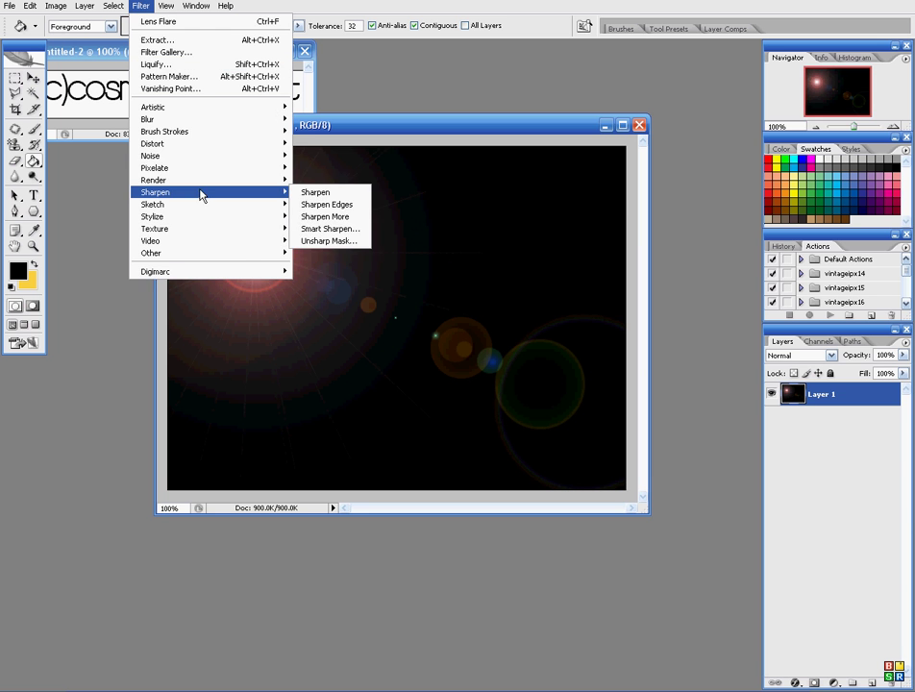
mouse_move(221, 180)
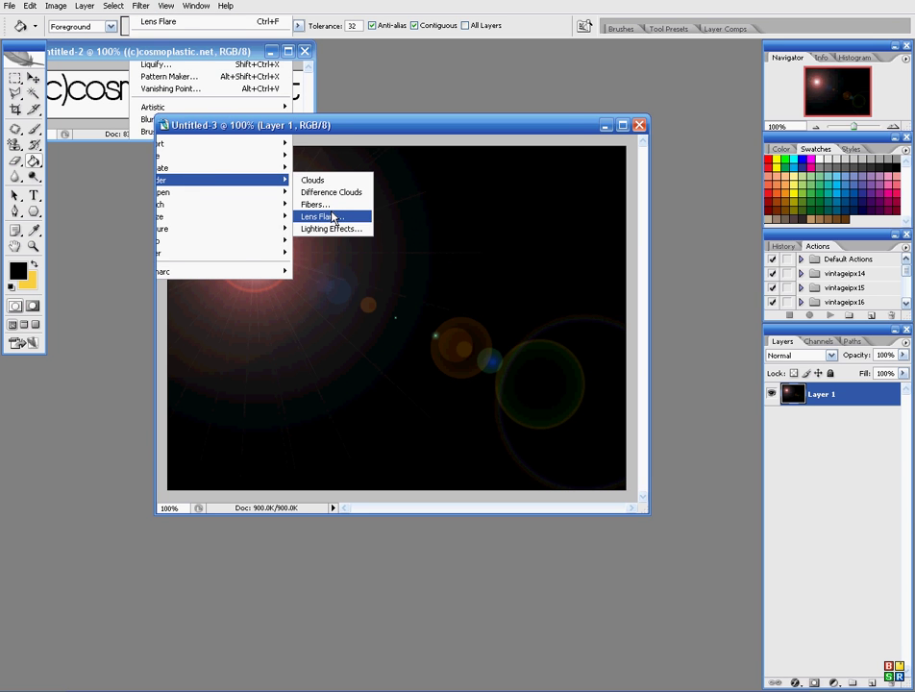
left_click(321, 216)
Add a 105mm Prime lens flare centred toward the lower right
left_click(373, 408)
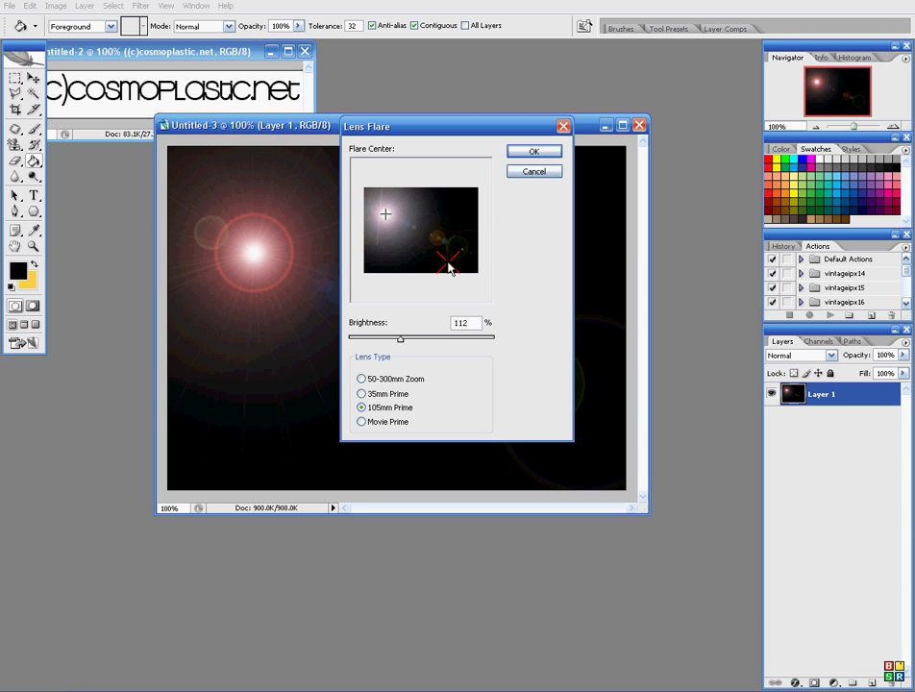
left_click(446, 258)
left_click(457, 224)
left_click(448, 259)
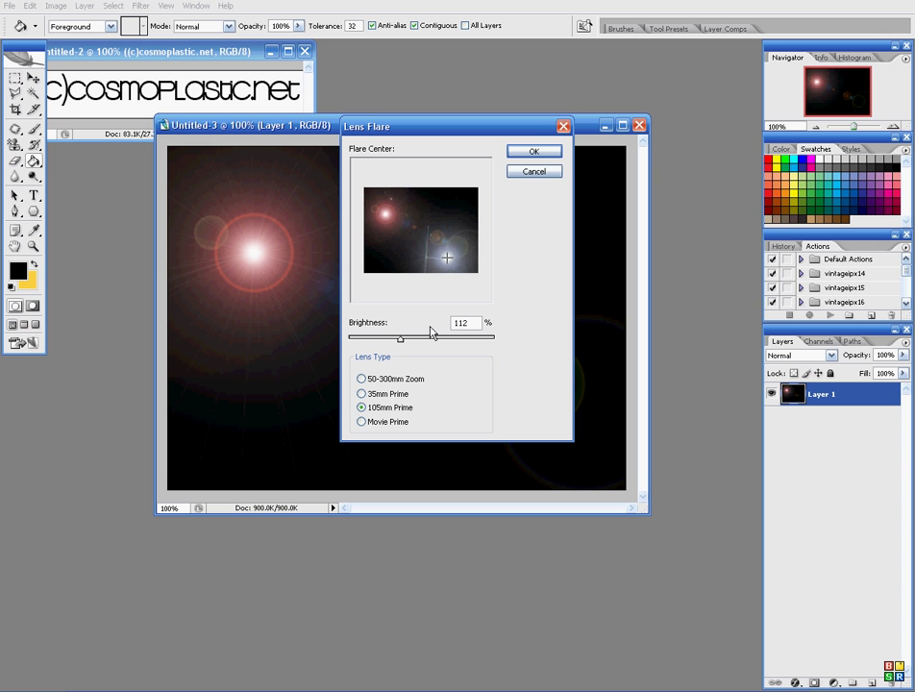
left_click(535, 151)
Add a brighter Movie Prime lens flare at the upper right
left_click(140, 6)
mouse_move(192, 180)
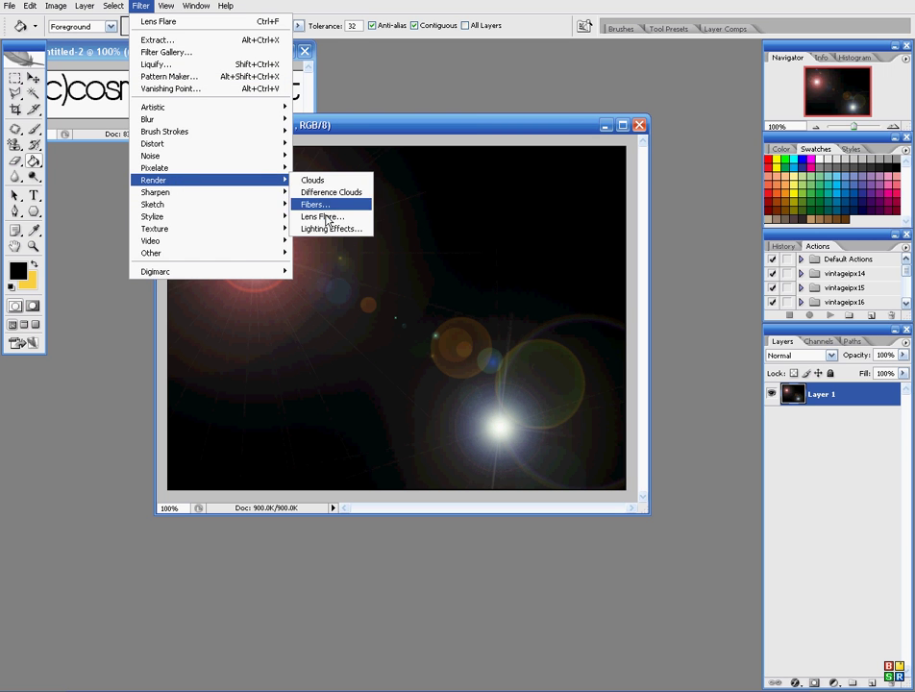
left_click(322, 216)
left_click(381, 423)
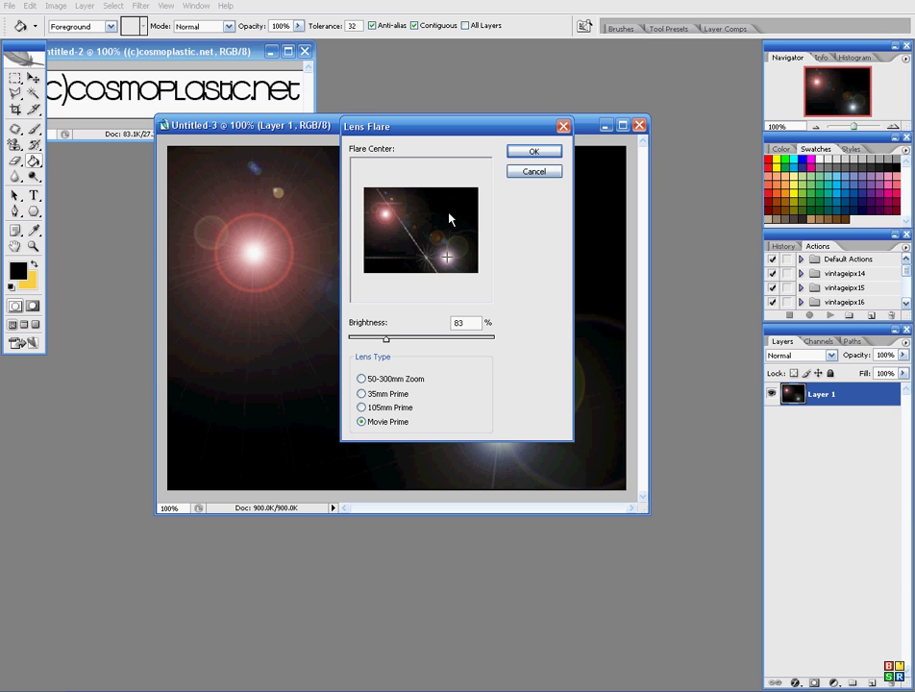
left_click(448, 213)
left_click_drag(385, 339, 395, 339)
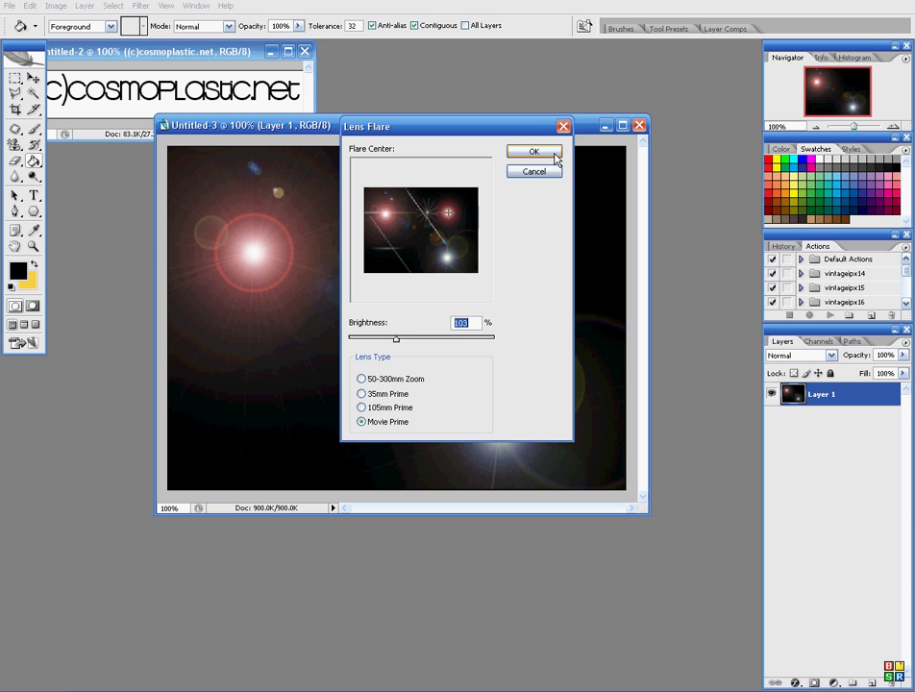
left_click(535, 151)
Add a fourth lens flare at brightness 156 near the lower middle
left_click(133, 11)
mouse_move(221, 180)
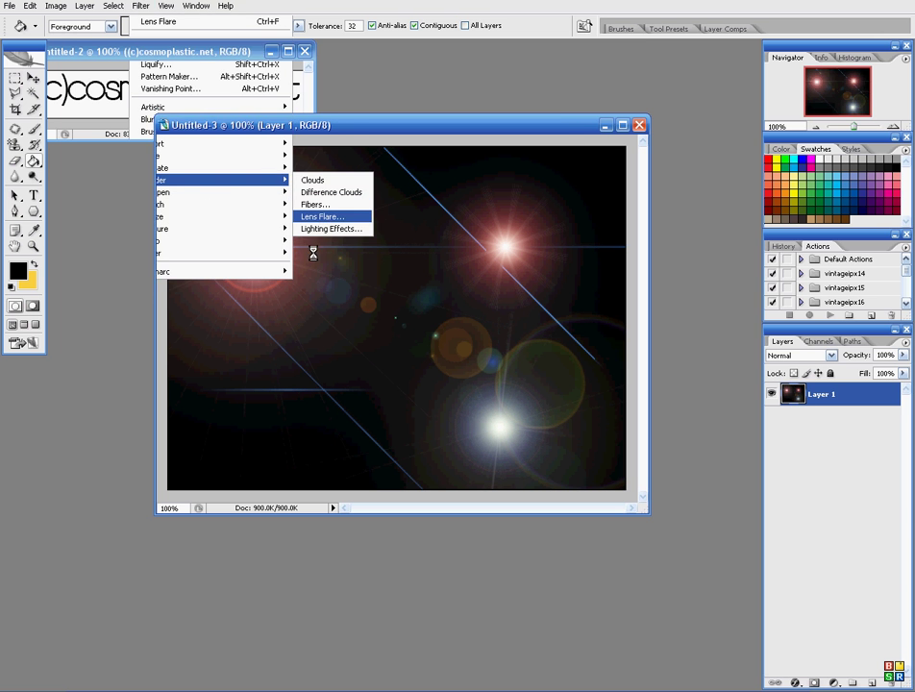
left_click(327, 217)
left_click_drag(395, 339, 424, 340)
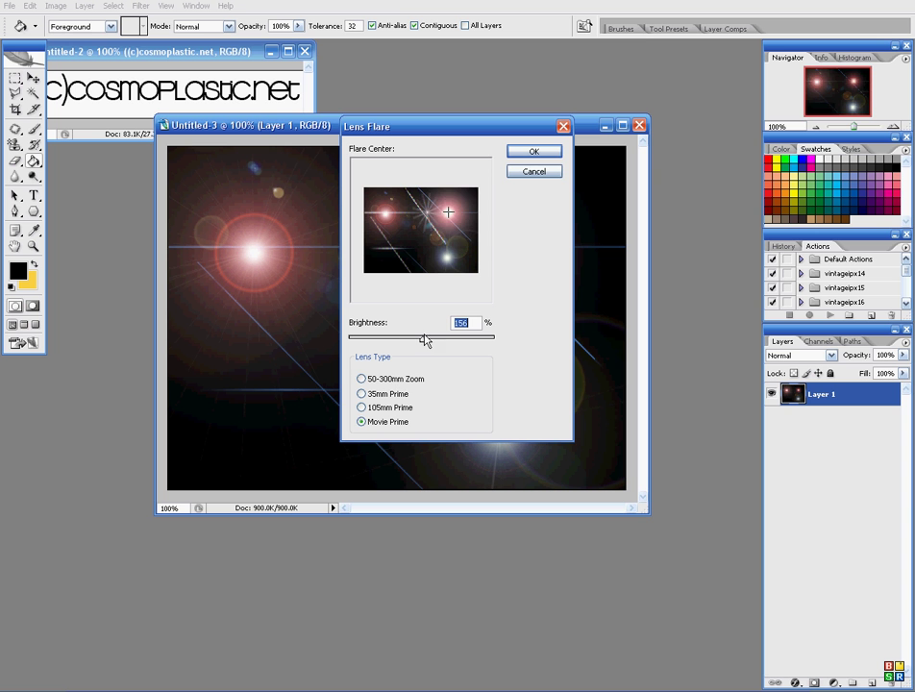
left_click(404, 241)
left_click(531, 152)
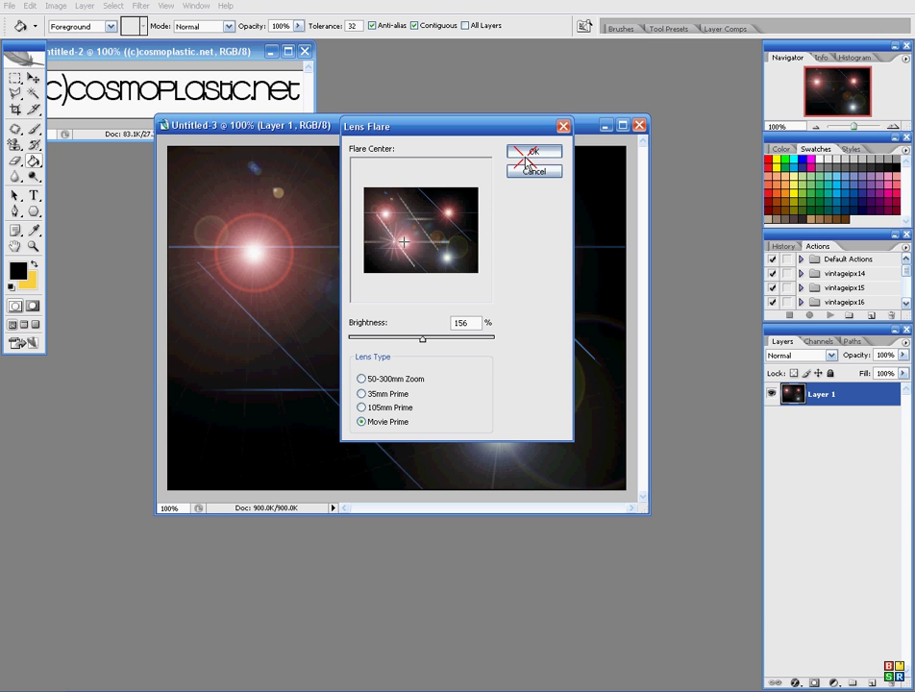
Add a fifth 50-300mm Zoom lens flare near the lower left
left_click(140, 6)
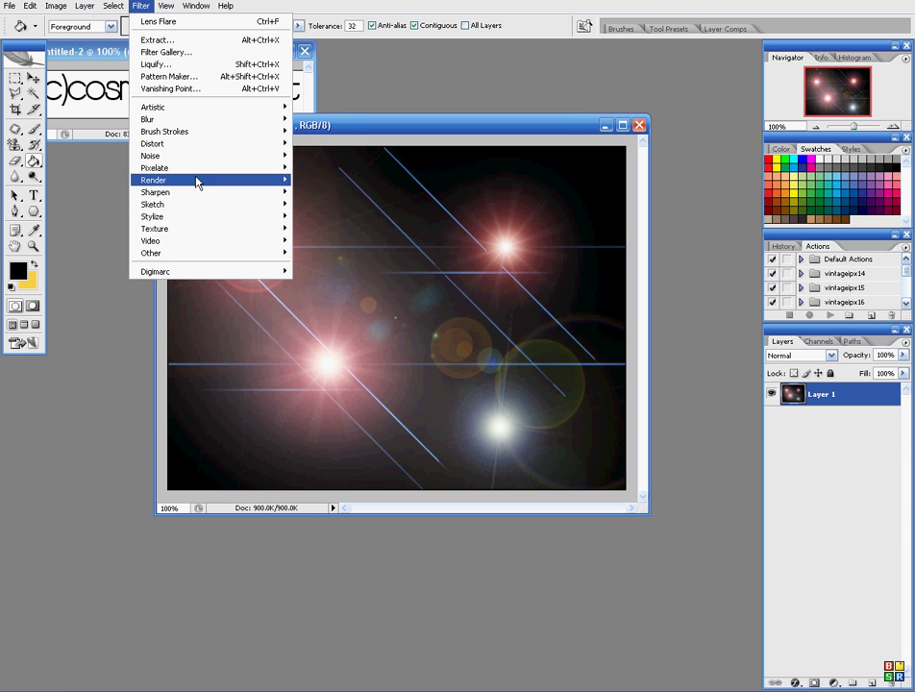
mouse_move(164, 179)
left_click(344, 188)
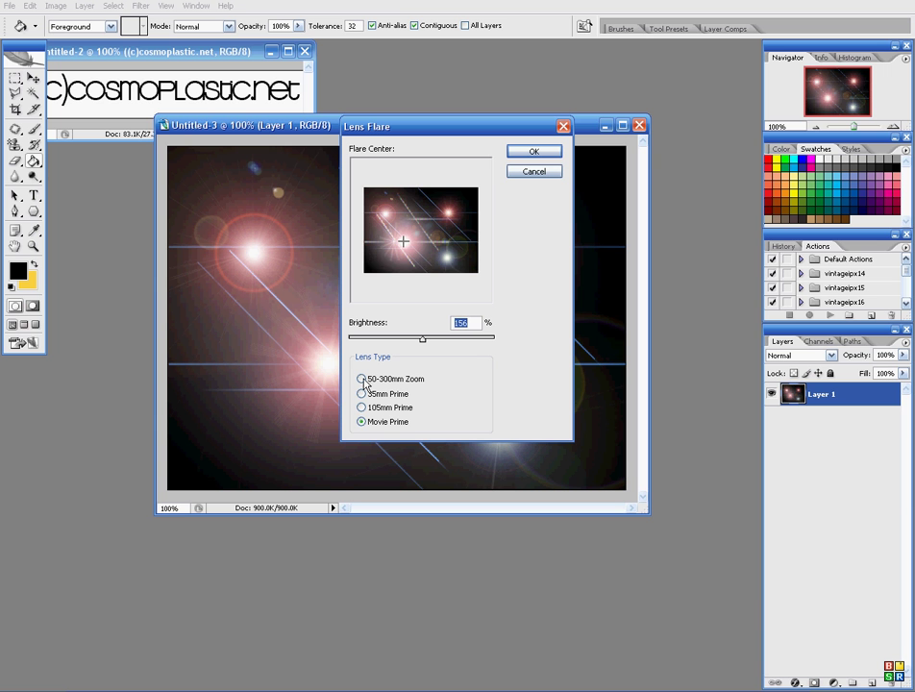
left_click(361, 378)
left_click(377, 264)
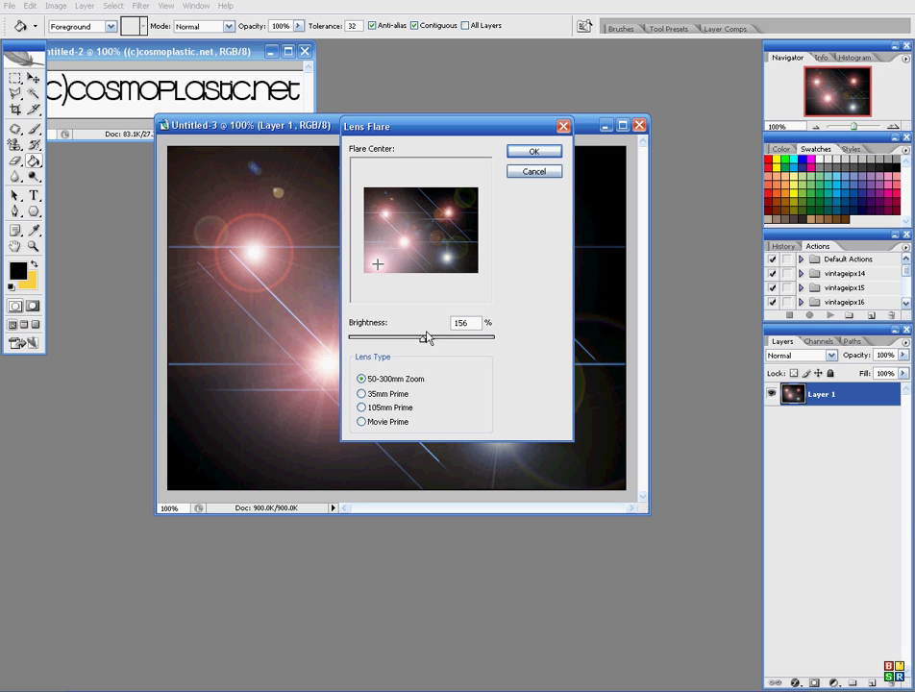
left_click(389, 338)
left_click(534, 153)
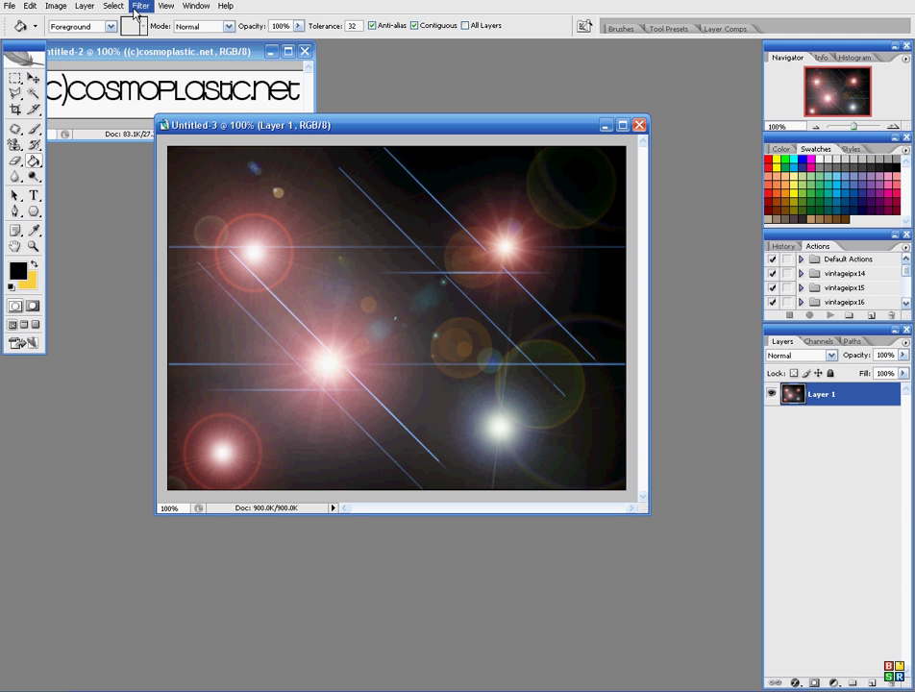
Apply Polar Coordinates (Polar to Rectangular) to the flare layer twice
left_click(138, 7)
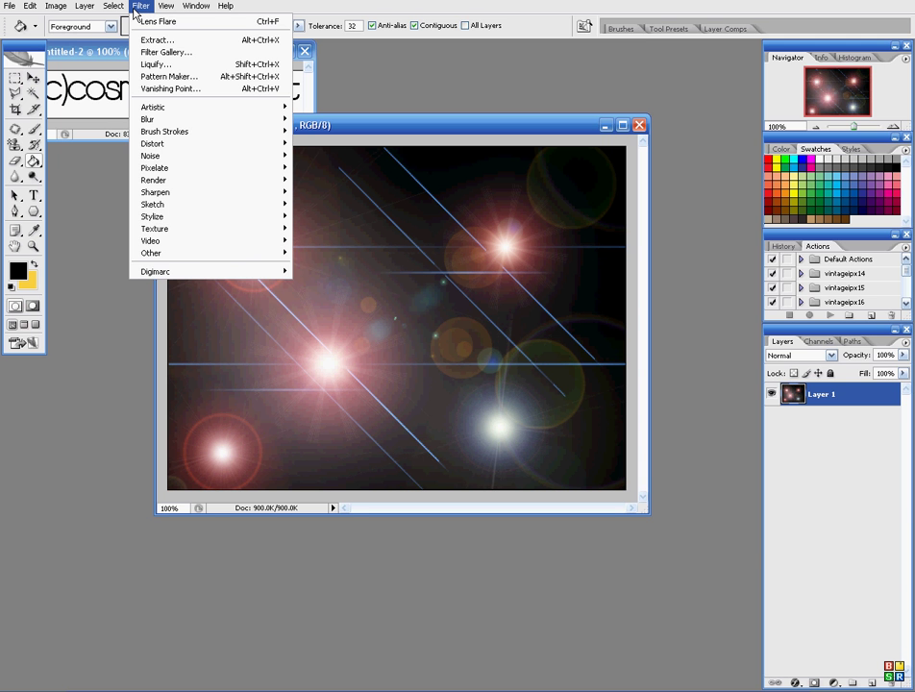
mouse_move(153, 143)
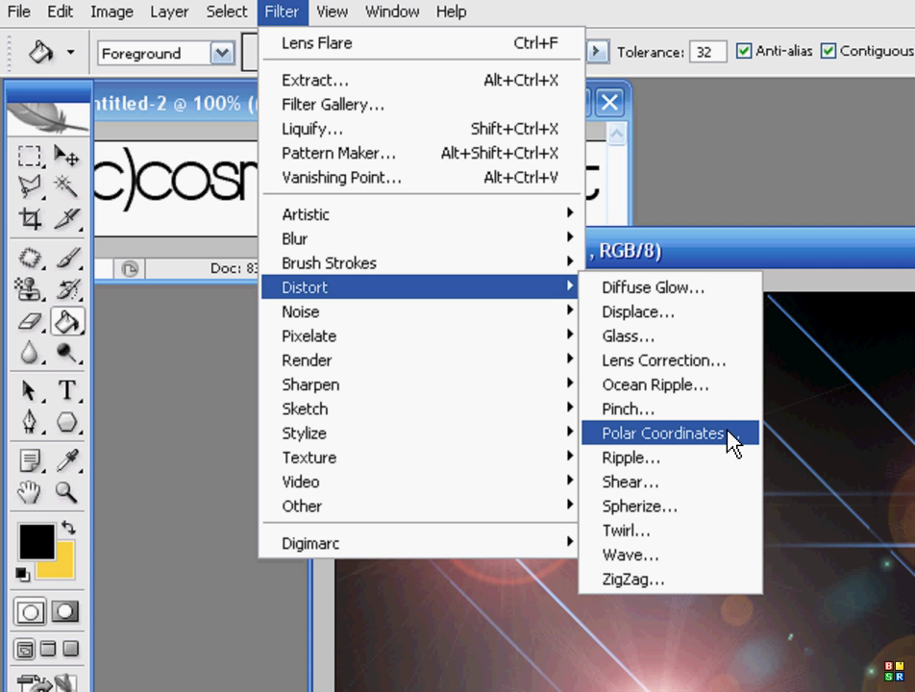
left_click(722, 433)
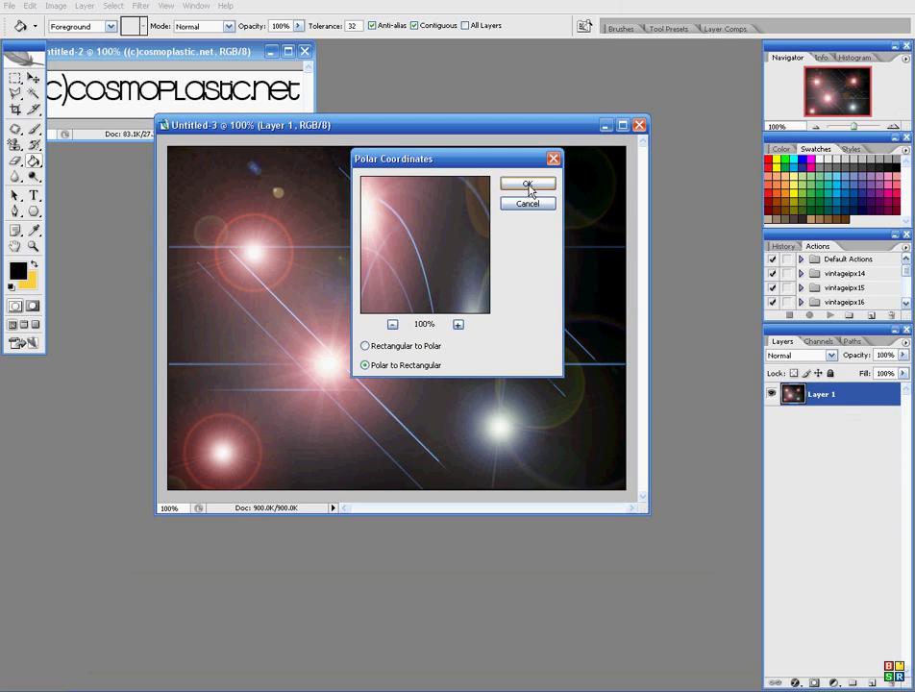
left_click(529, 186)
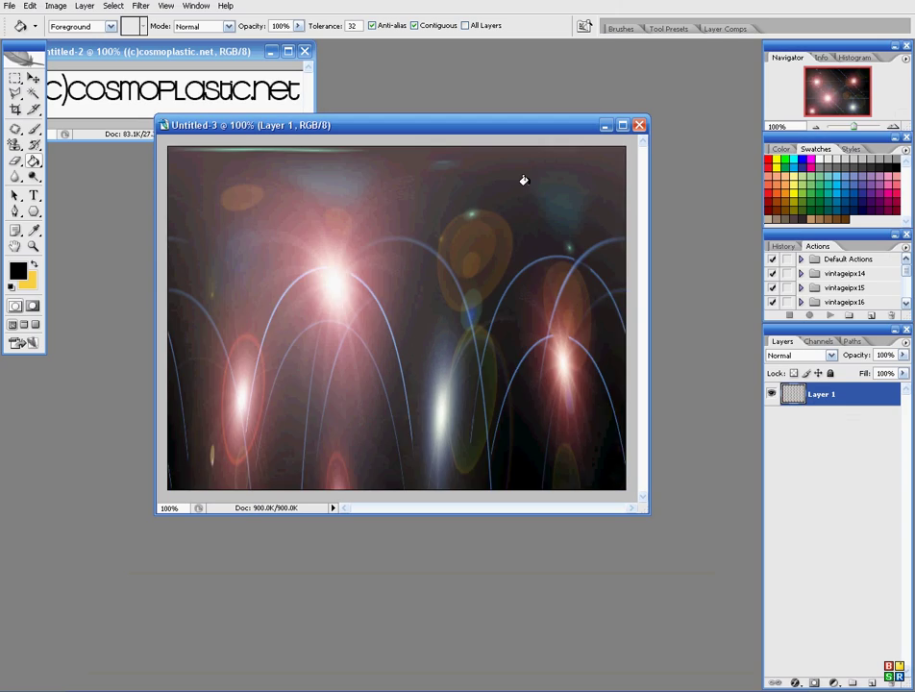
left_click(146, 7)
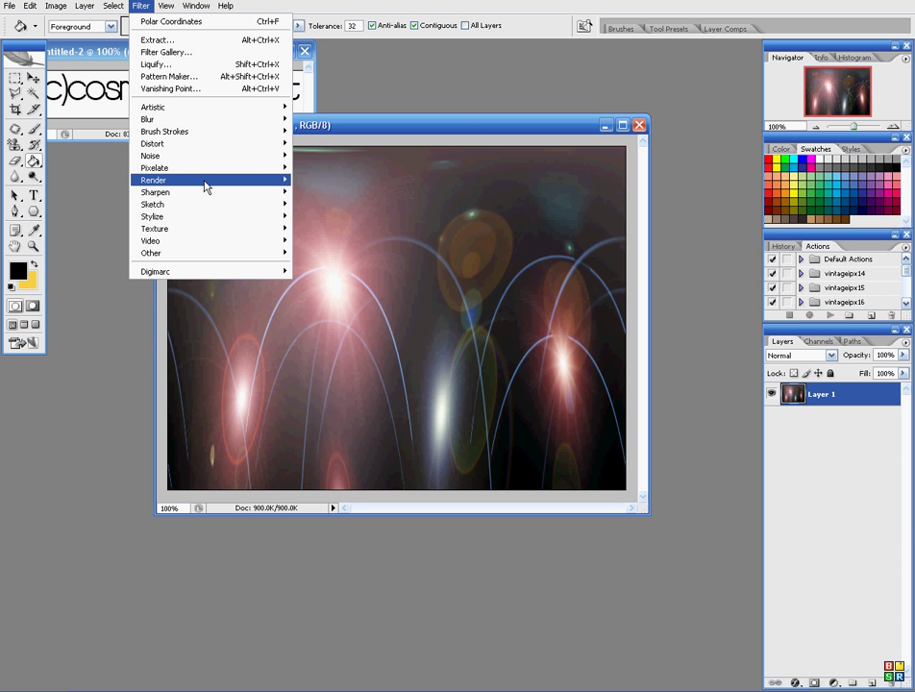
mouse_move(192, 143)
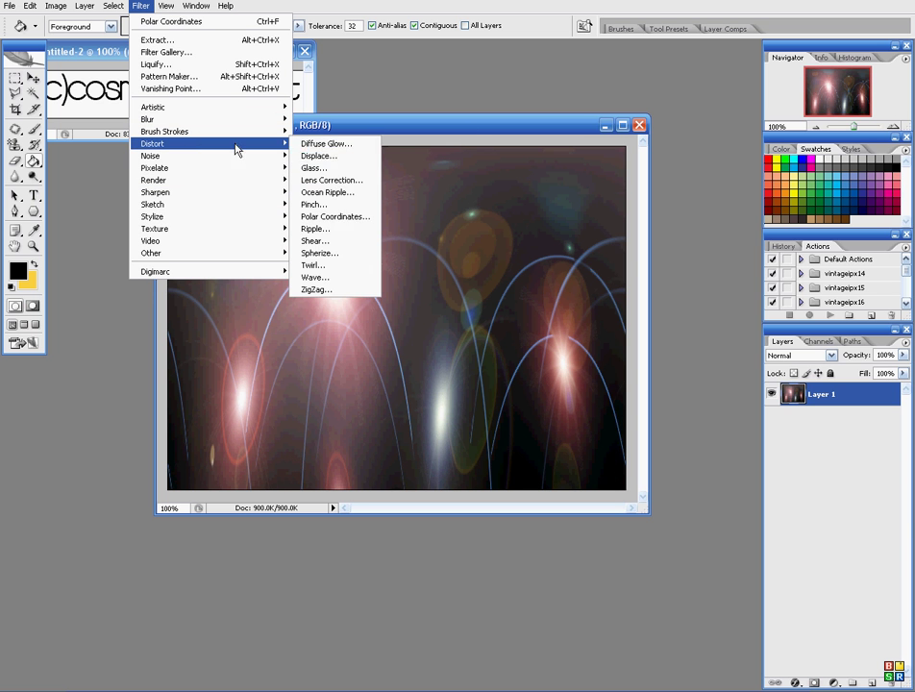
left_click(350, 220)
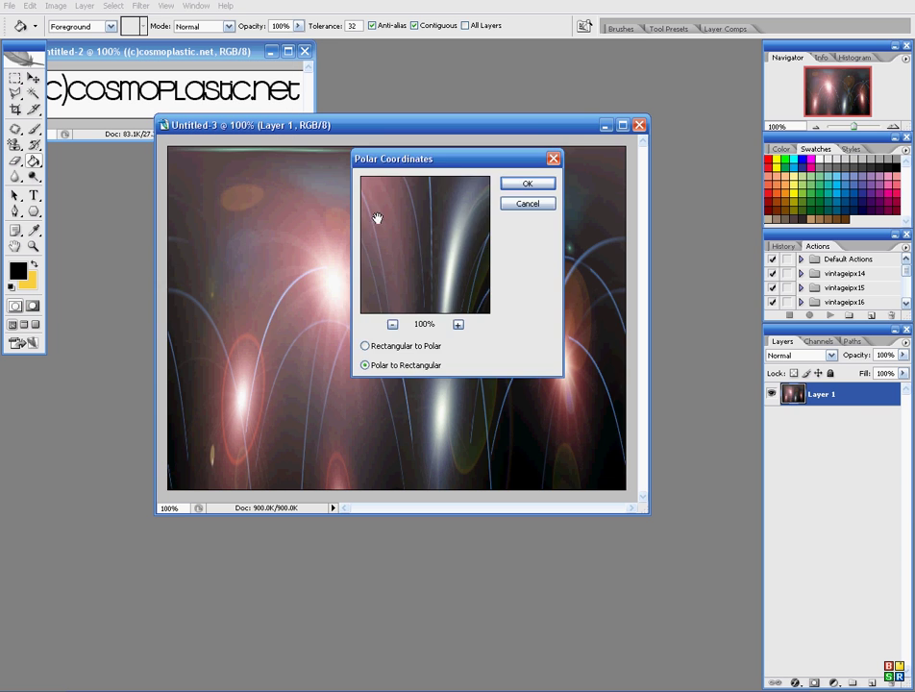
left_click(537, 181)
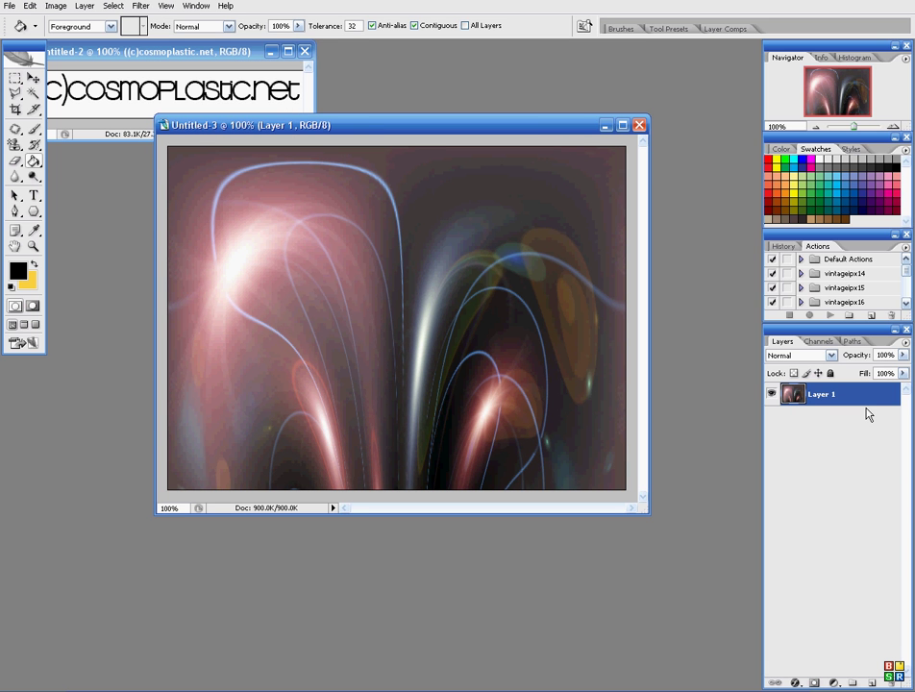
Duplicate the light layer with Ctrl+J and shear the copy along a wavy S-curve
key("ctrl+j")
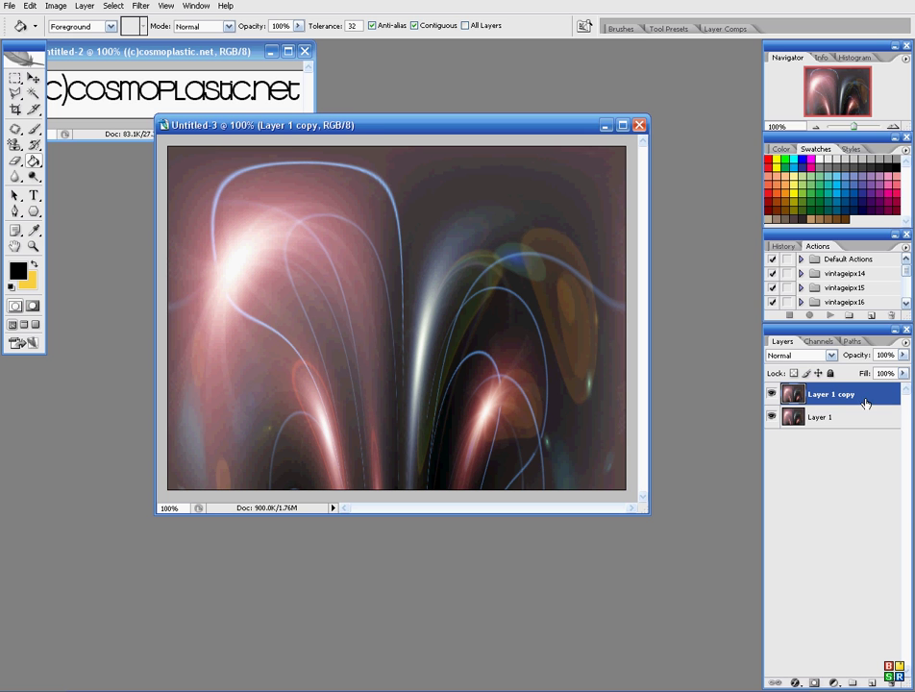
left_click(141, 6)
left_click(142, 6)
key("Escape")
left_click(141, 7)
mouse_move(154, 143)
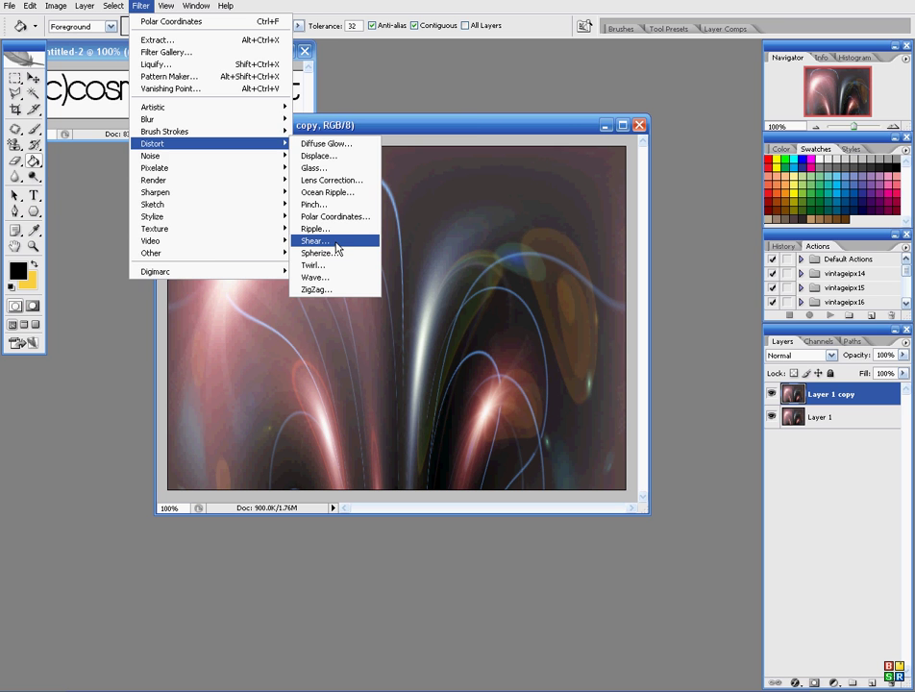
left_click(336, 243)
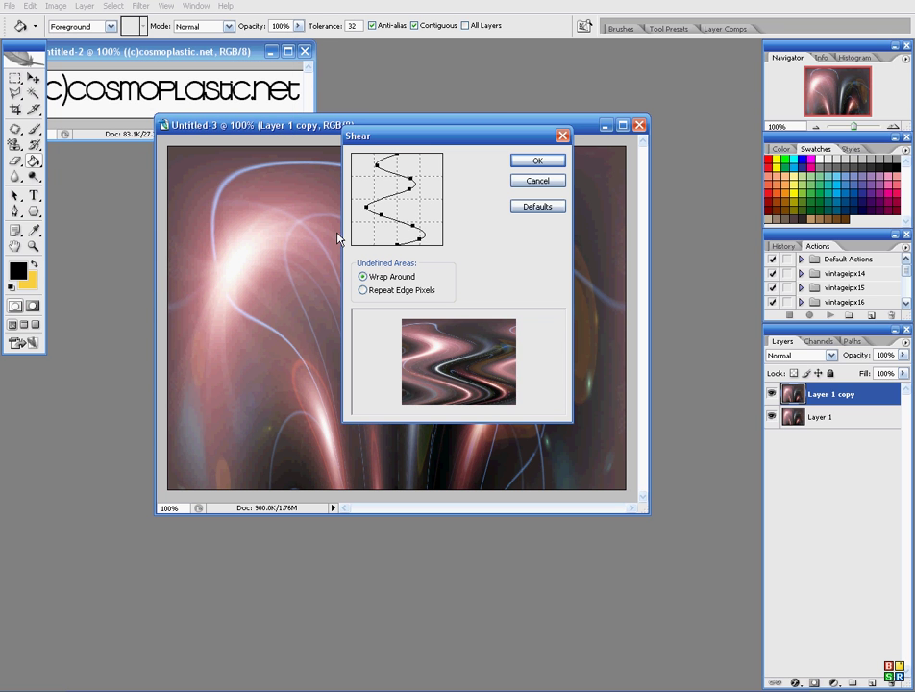
left_click(537, 206)
mouse_move(397, 173)
left_mouse_down()
mouse_move(409, 170)
mouse_move(379, 181)
mouse_move(420, 199)
mouse_move(385, 206)
left_mouse_up()
left_click(398, 221)
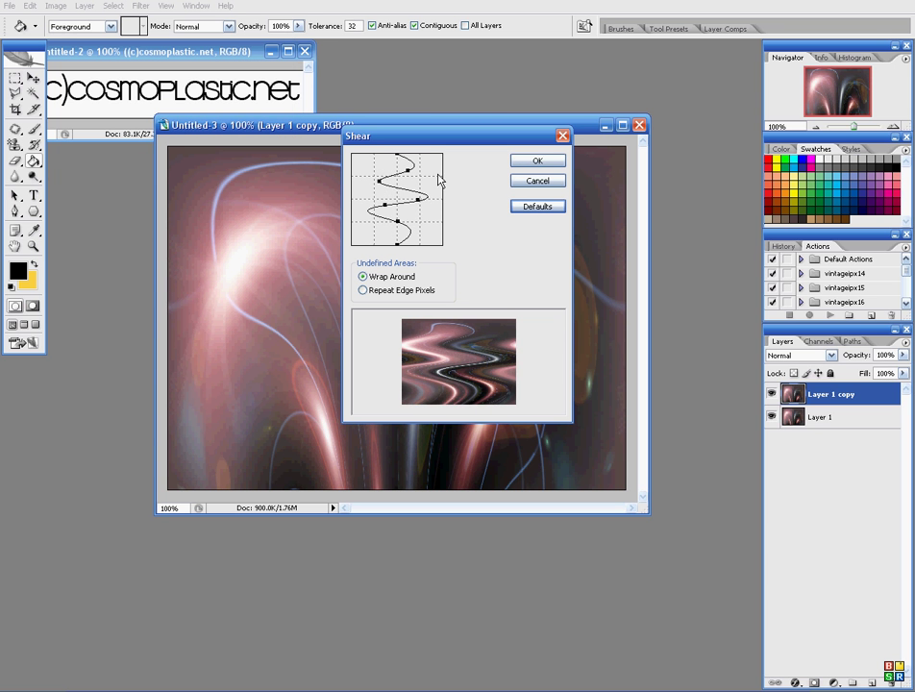
left_click(524, 163)
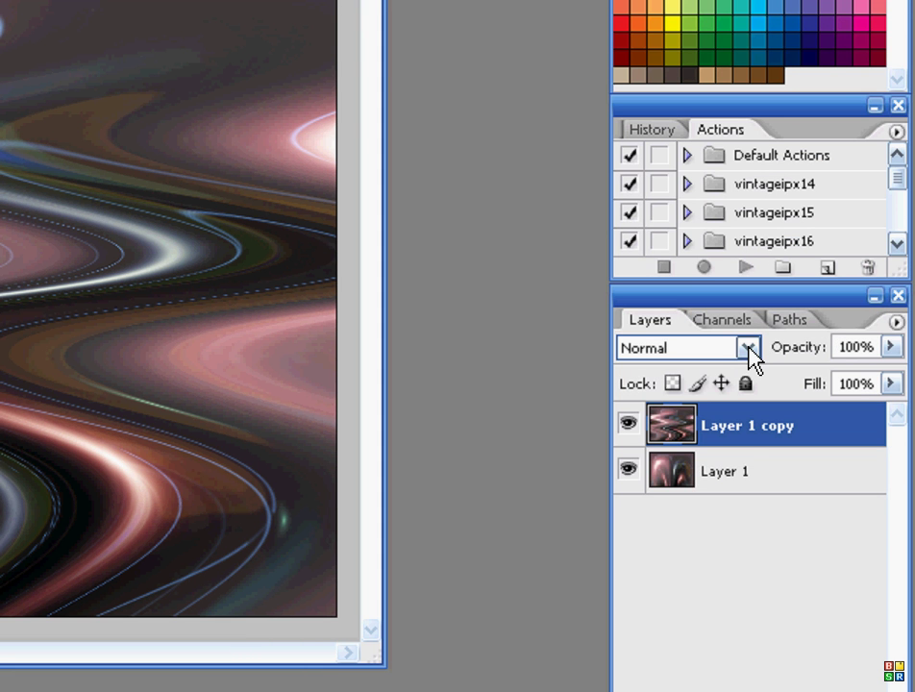
Set the wavy copy layer to Overlay blending at 60% opacity
left_click(752, 350)
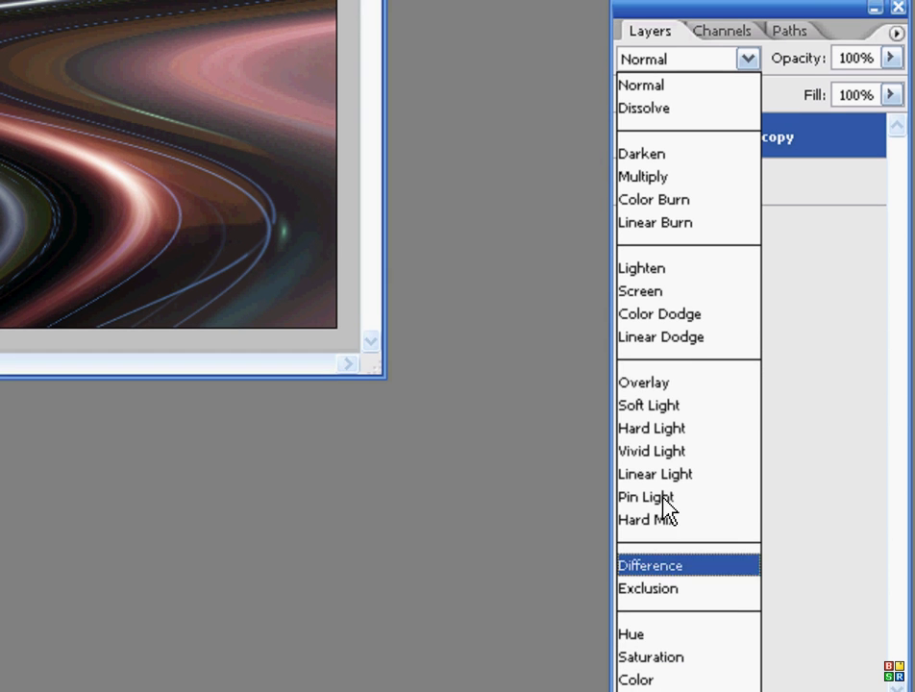
left_click(677, 391)
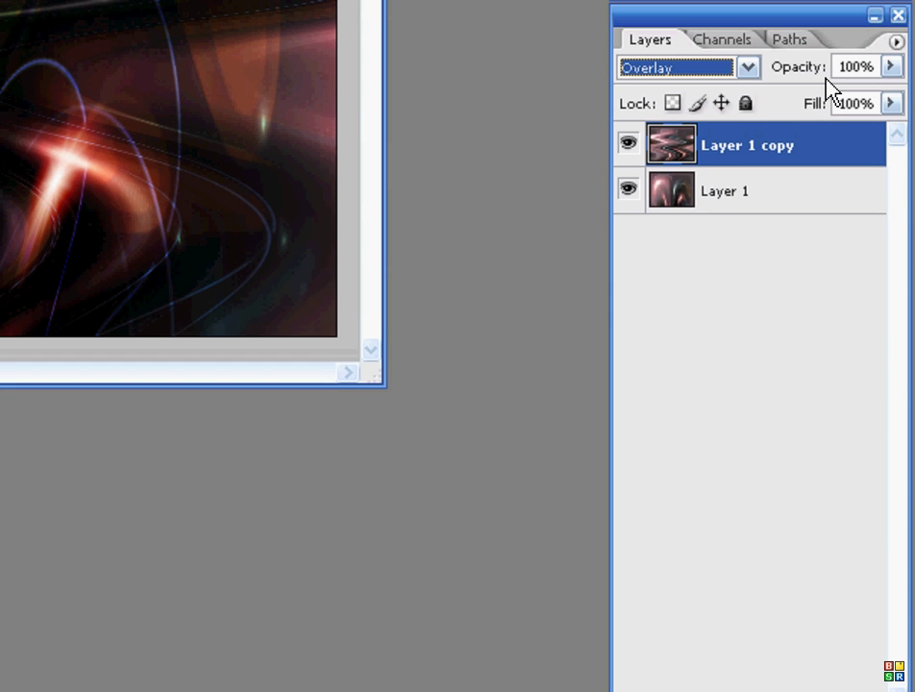
left_click(891, 78)
mouse_move(886, 133)
left_mouse_down()
mouse_move(817, 152)
mouse_move(836, 159)
left_mouse_up()
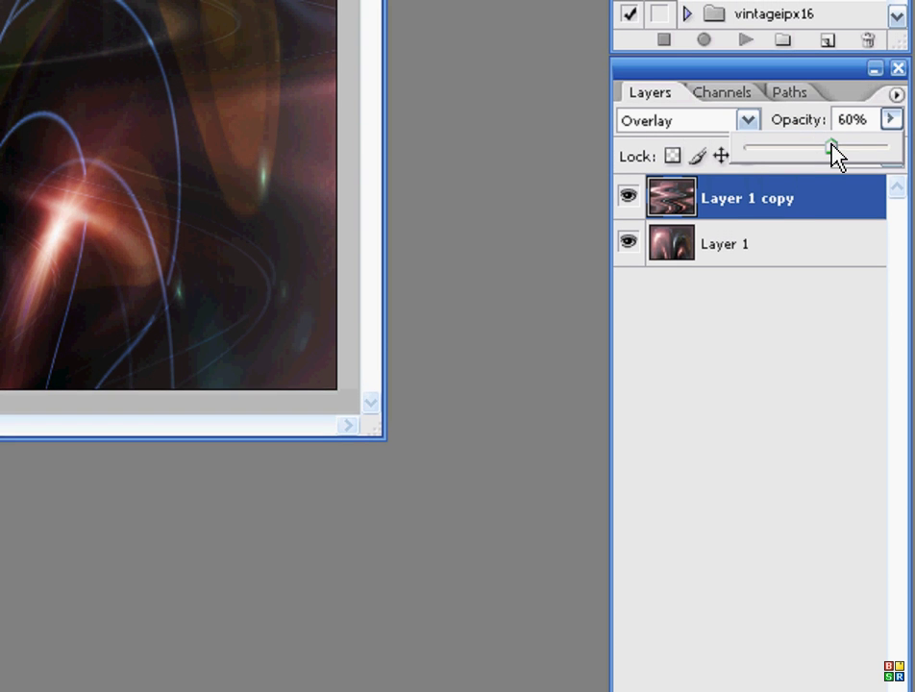
left_click(813, 200)
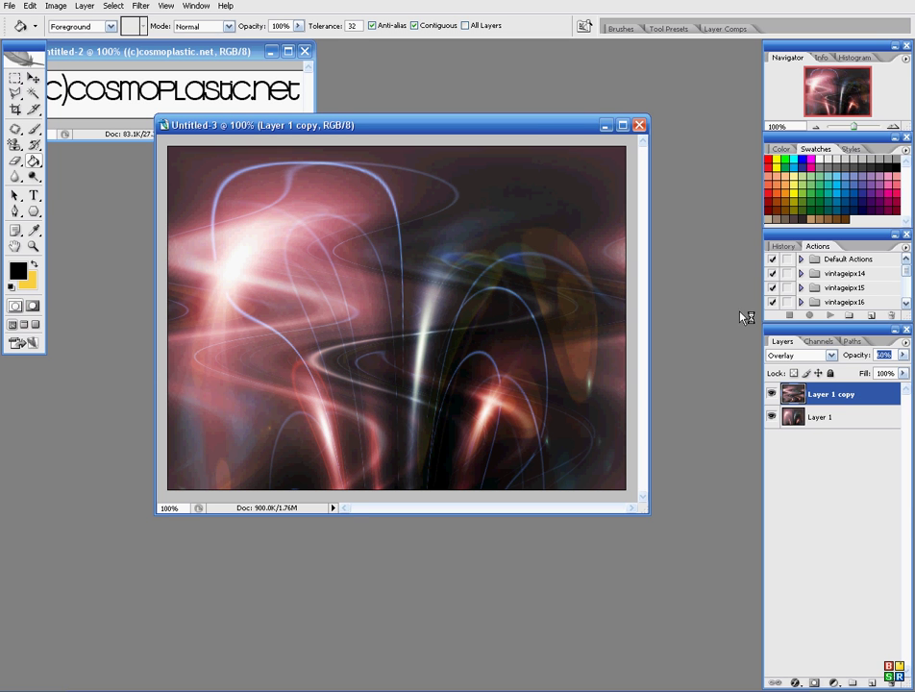
Duplicate the sheared layer and apply a new Shear curve to the copy
left_click(815, 397)
key("ctrl+j")
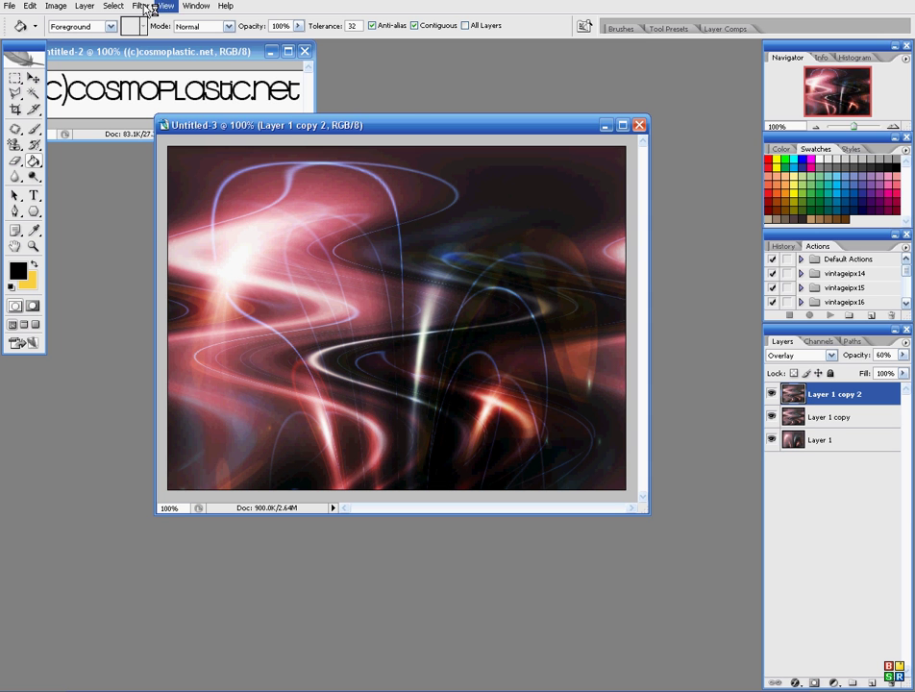
left_click(140, 6)
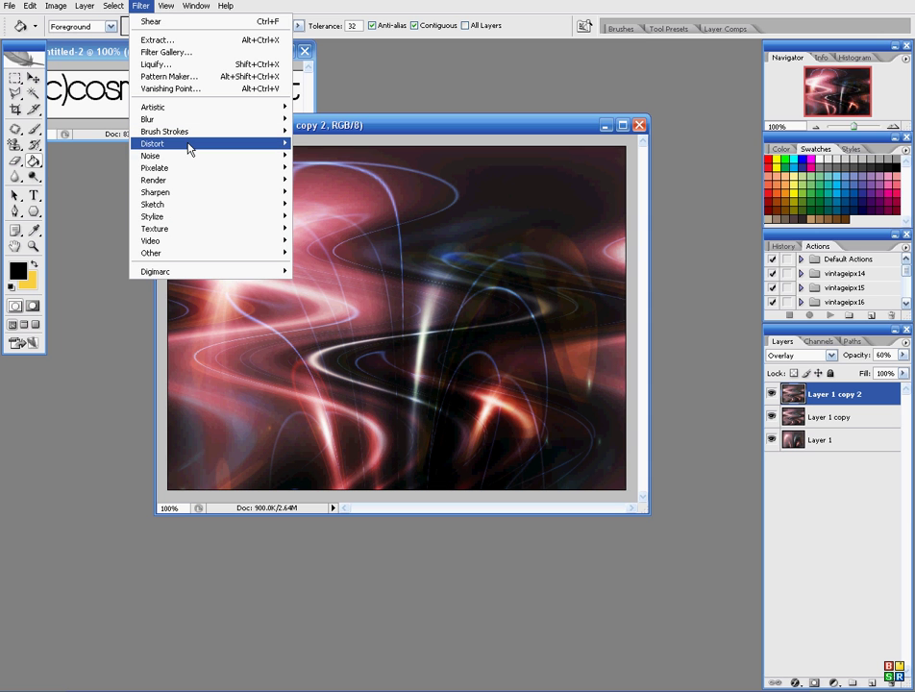
left_click(340, 240)
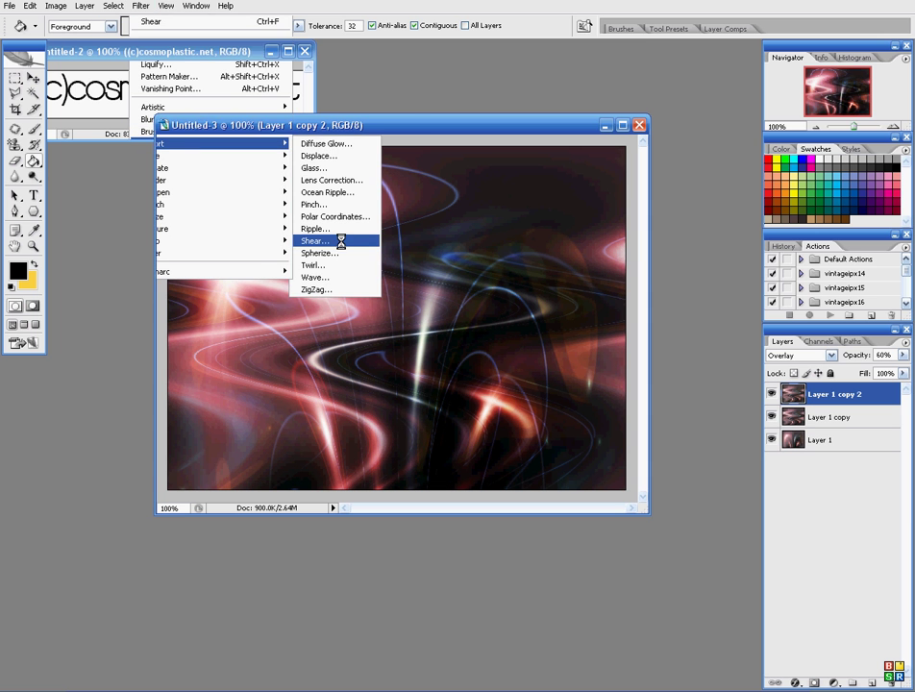
left_click(518, 207)
mouse_move(397, 192)
left_mouse_down()
mouse_move(414, 174)
mouse_move(380, 178)
left_mouse_up()
left_click(386, 233)
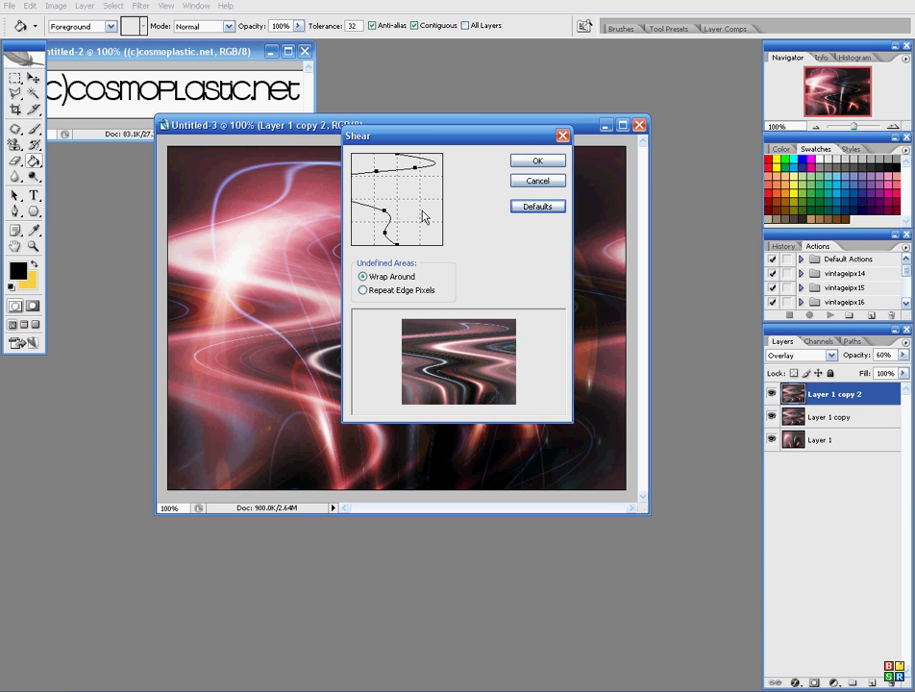
left_click(527, 162)
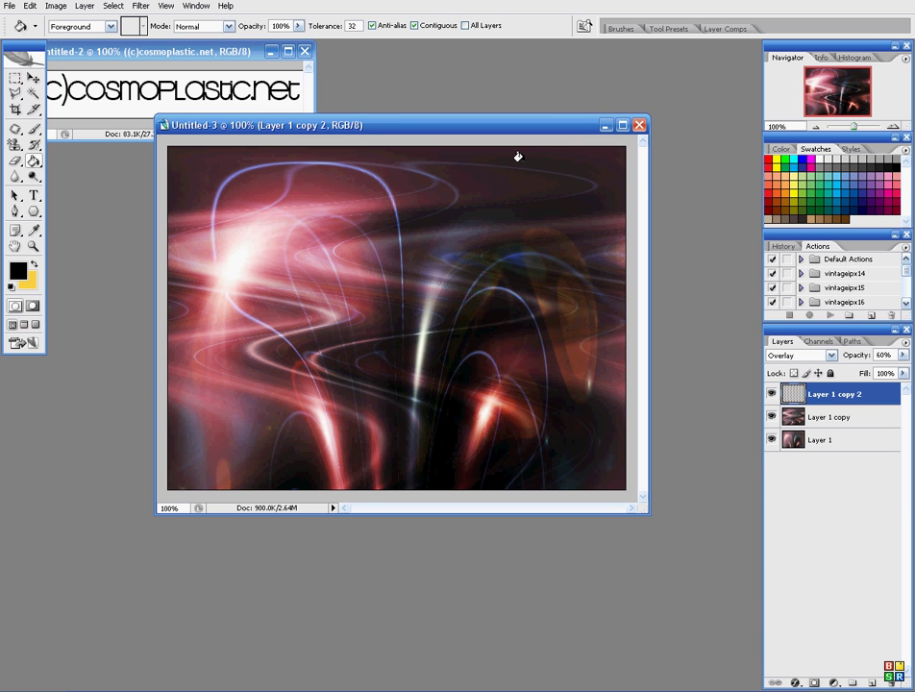
Blend the new copy in Overlay mode and raise its opacity to 80%
left_click(832, 355)
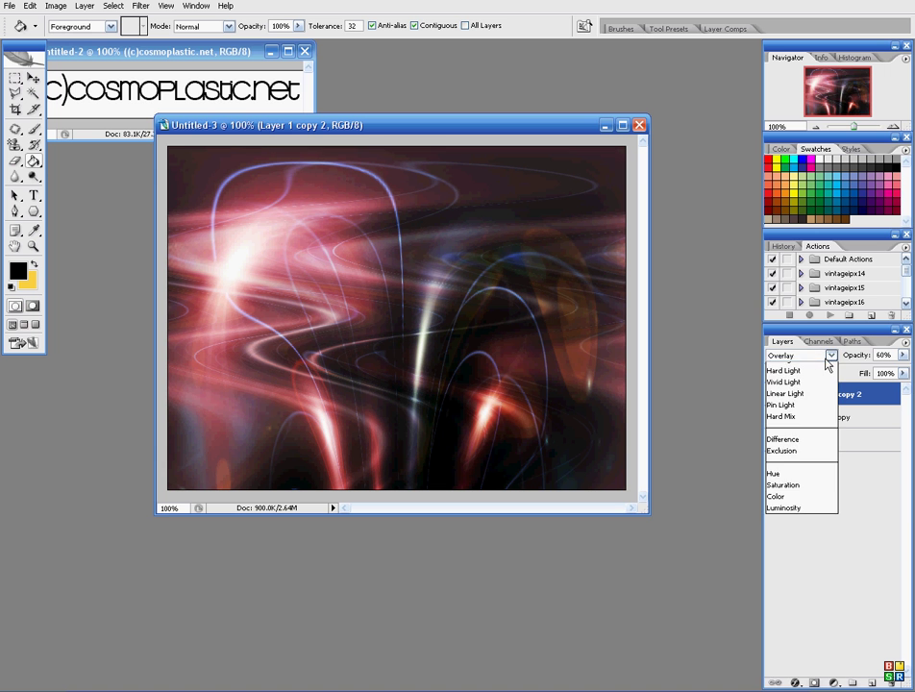
left_click(786, 504)
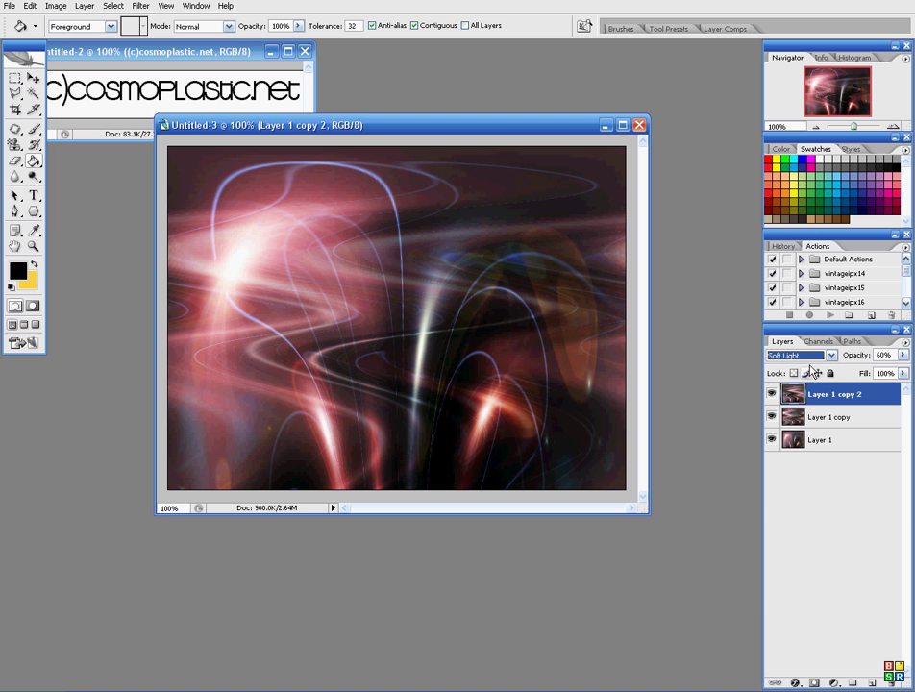
left_click(833, 356)
left_click(786, 521)
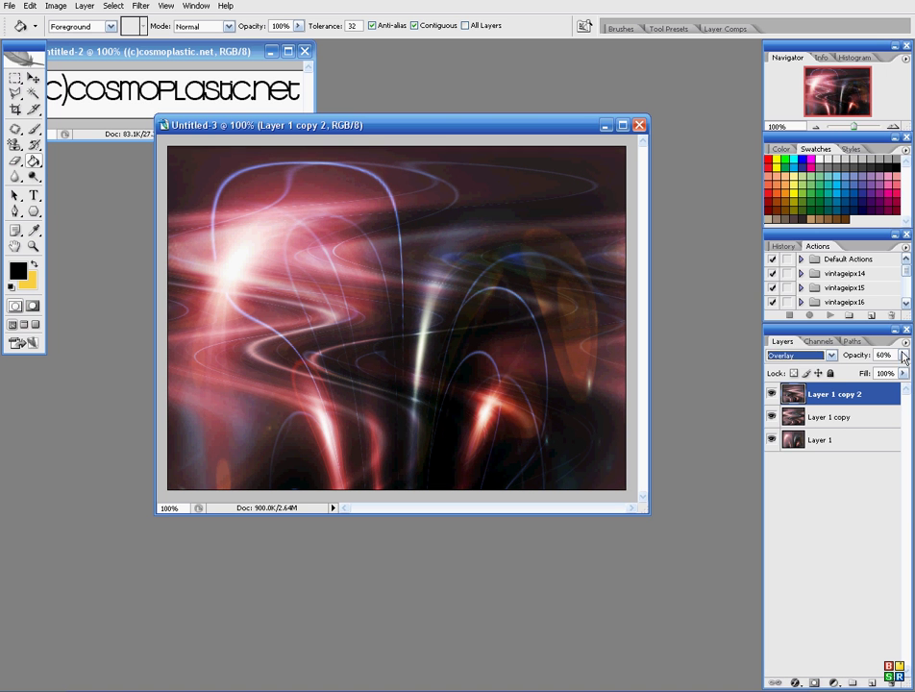
left_click(903, 355)
left_click_drag(876, 374, 889, 375)
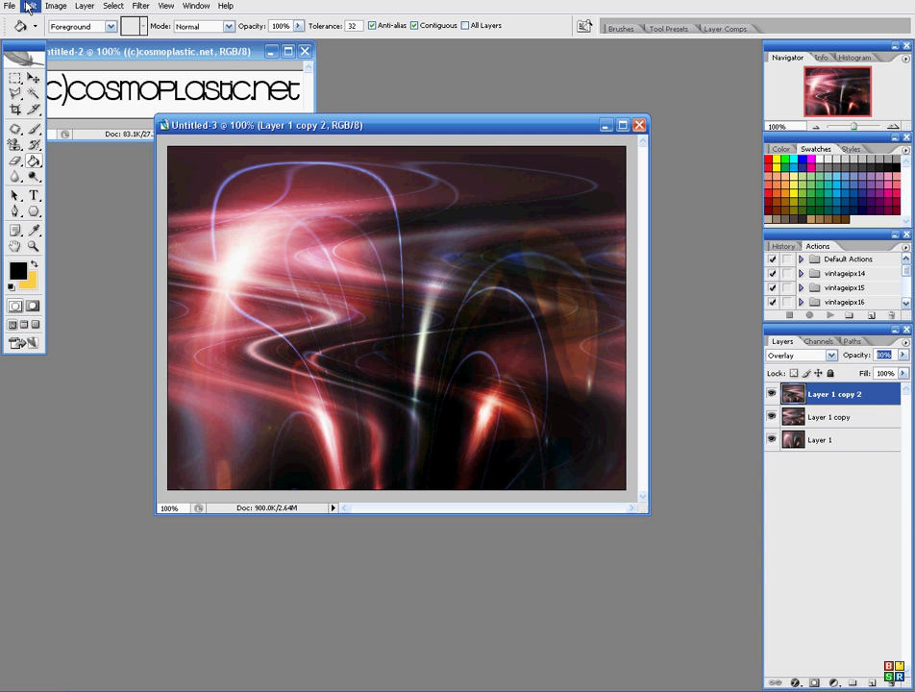
Flatten the original and both sheared Overlay copies with Layer > Flatten Image
left_click(85, 6)
left_click(144, 414)
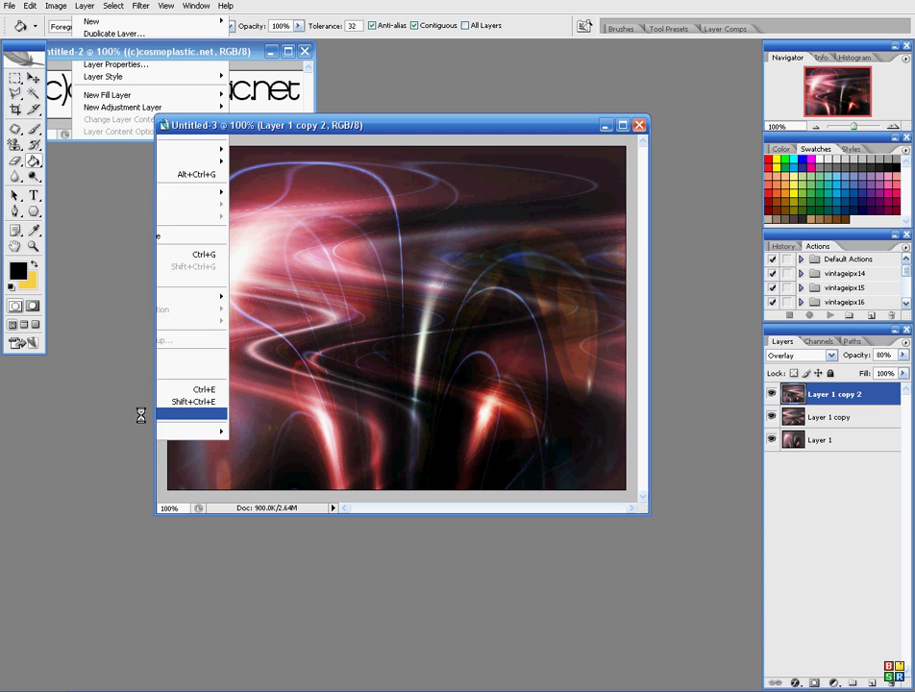